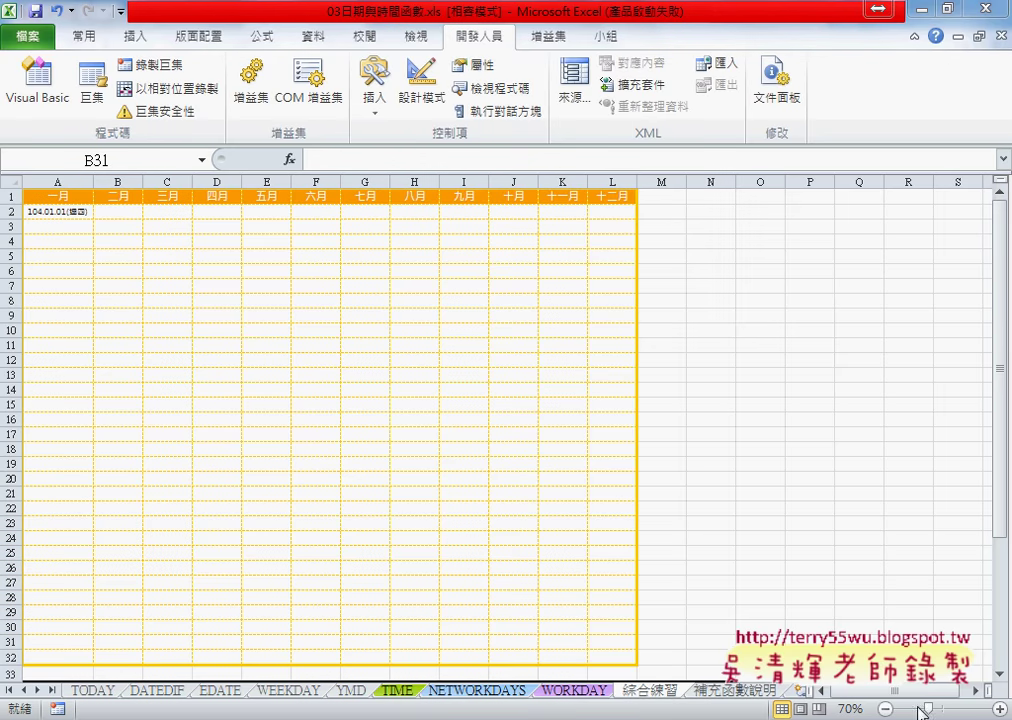
Zoom the sheet to 80% and select B2 for the February date
click(999, 710)
scroll(806, 501, up, 2)
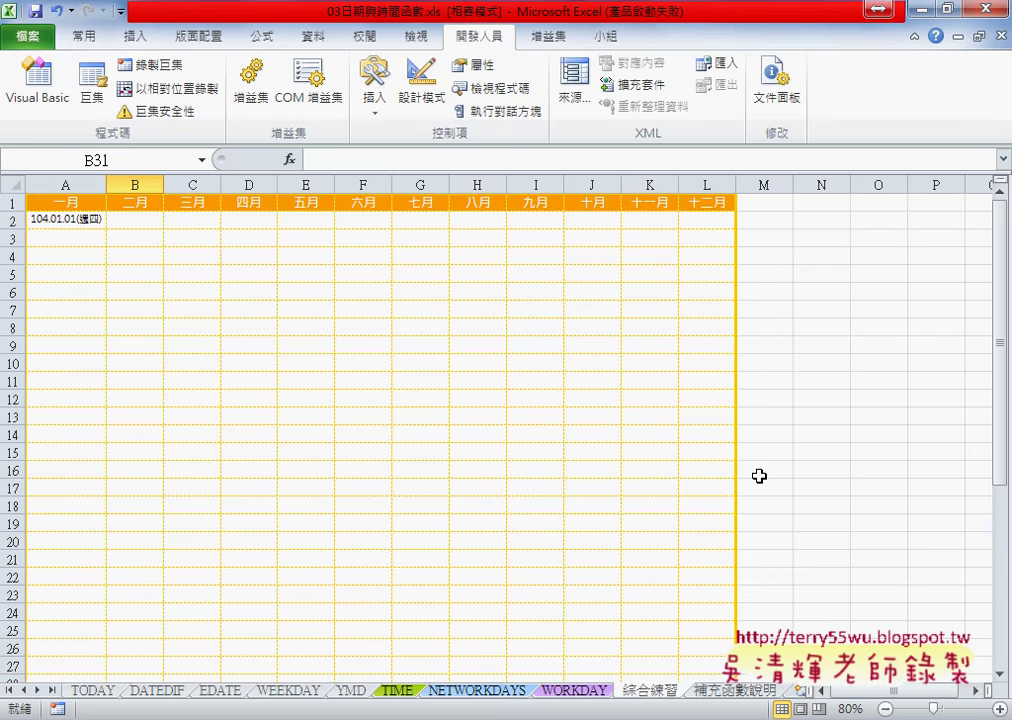
click(87, 224)
drag(118, 220, 707, 220)
click(162, 223)
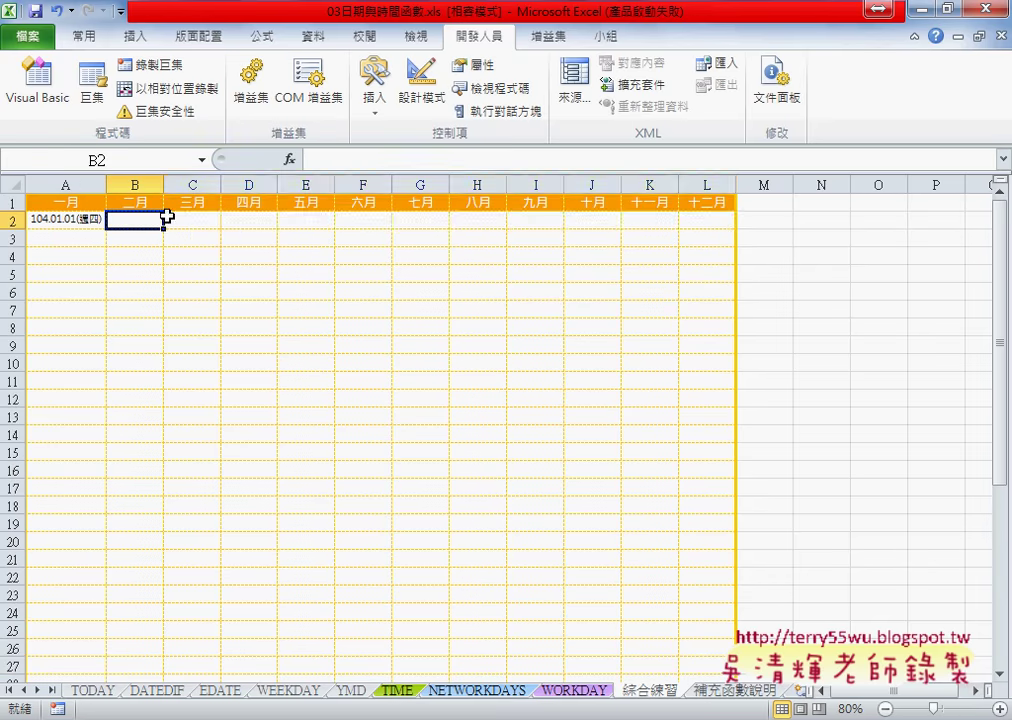
Enter =EDATE(A2,1) in B2 so it shows 104.02.01
click(289, 159)
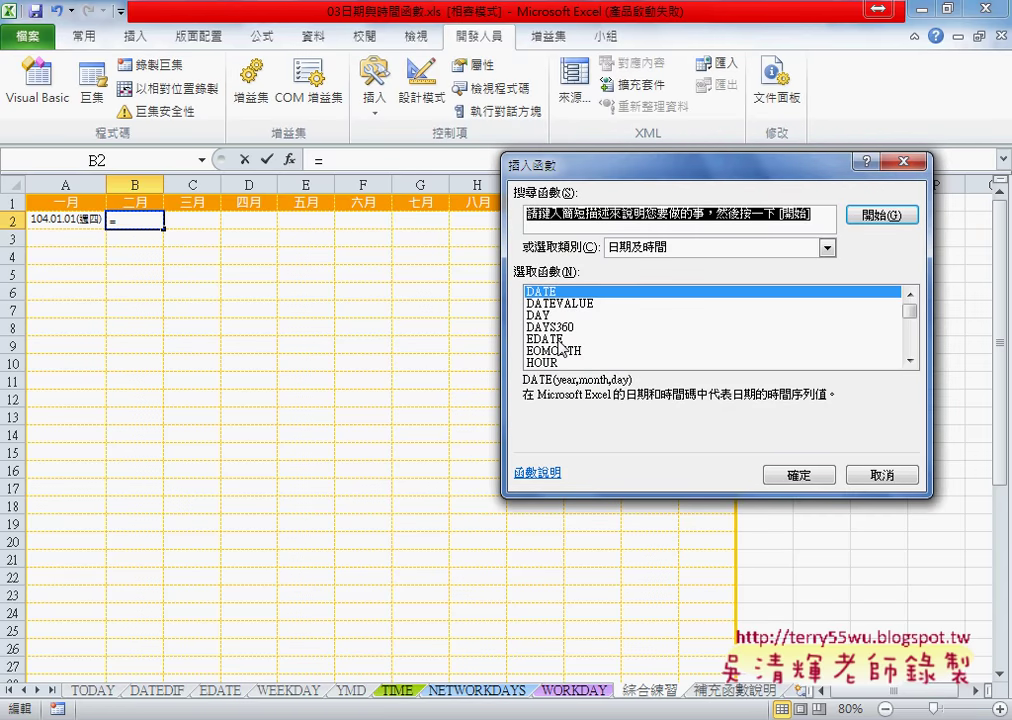
click(560, 340)
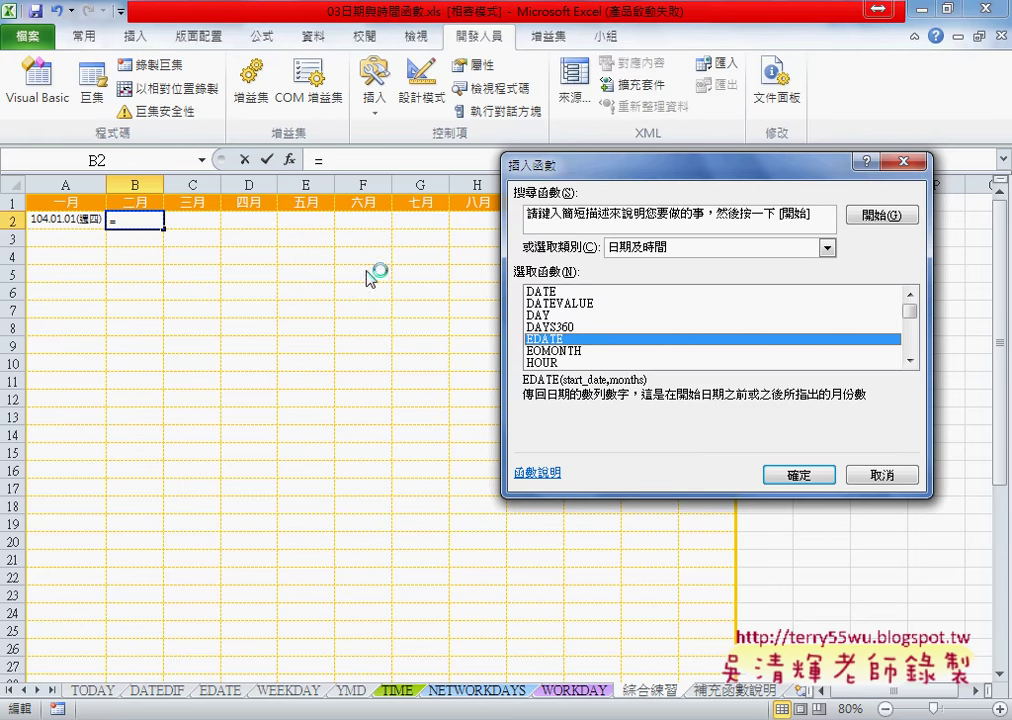
click(806, 474)
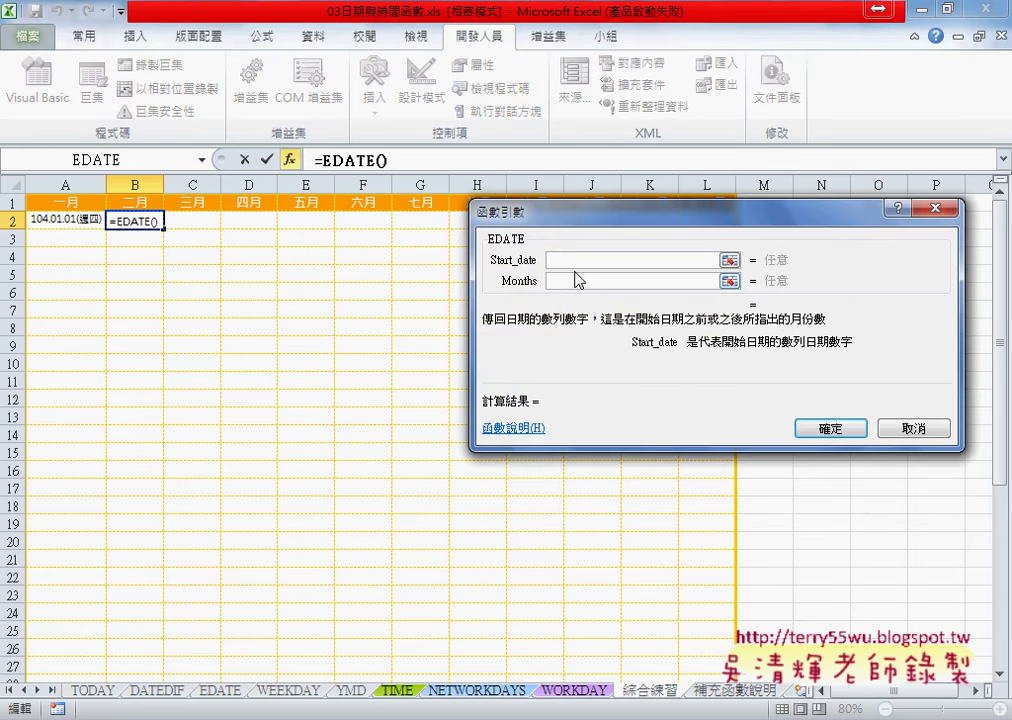
click(86, 219)
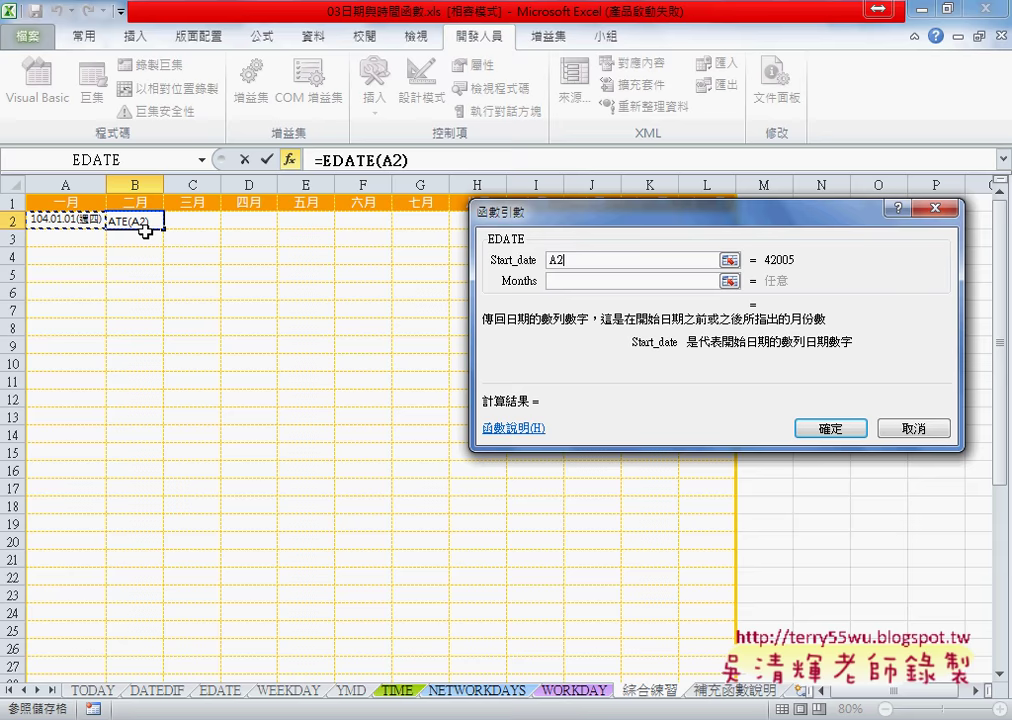
click(567, 281)
text(1)
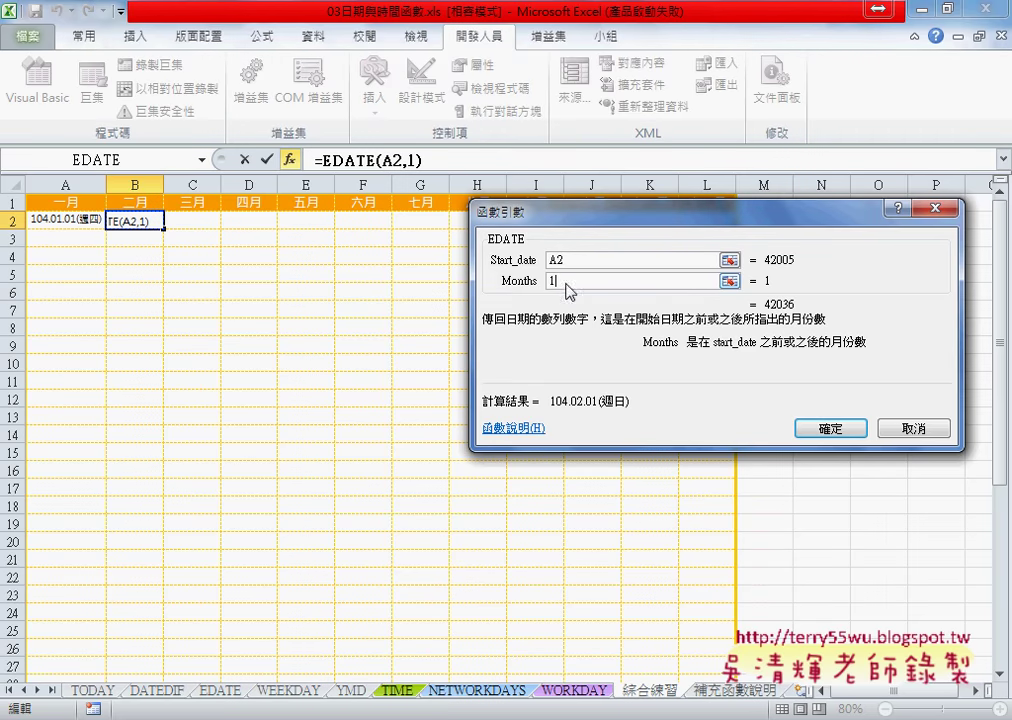
click(828, 430)
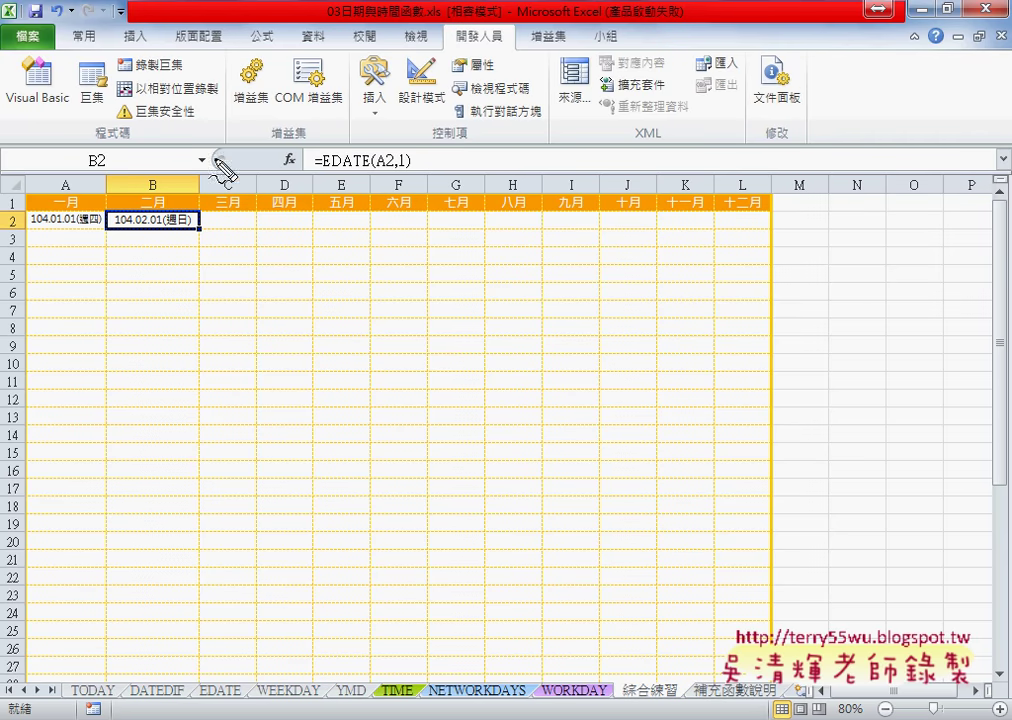
mouse_move(190, 127)
mouse_down()
mouse_move(236, 123)
mouse_move(233, 140)
mouse_up()
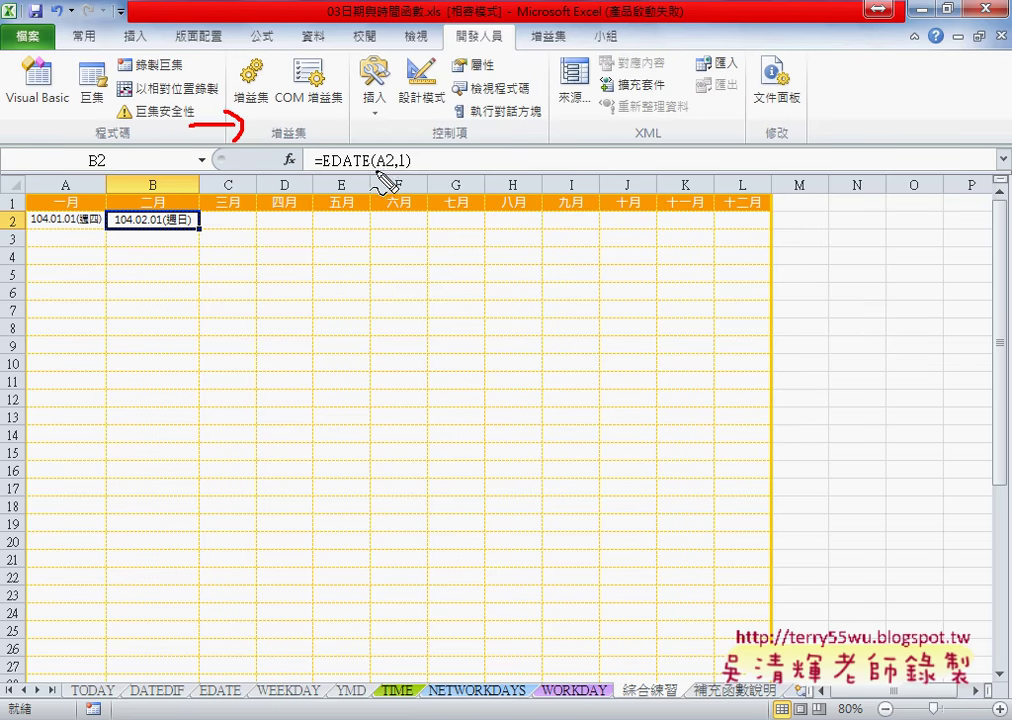
drag(374, 167, 384, 168)
drag(399, 171, 411, 170)
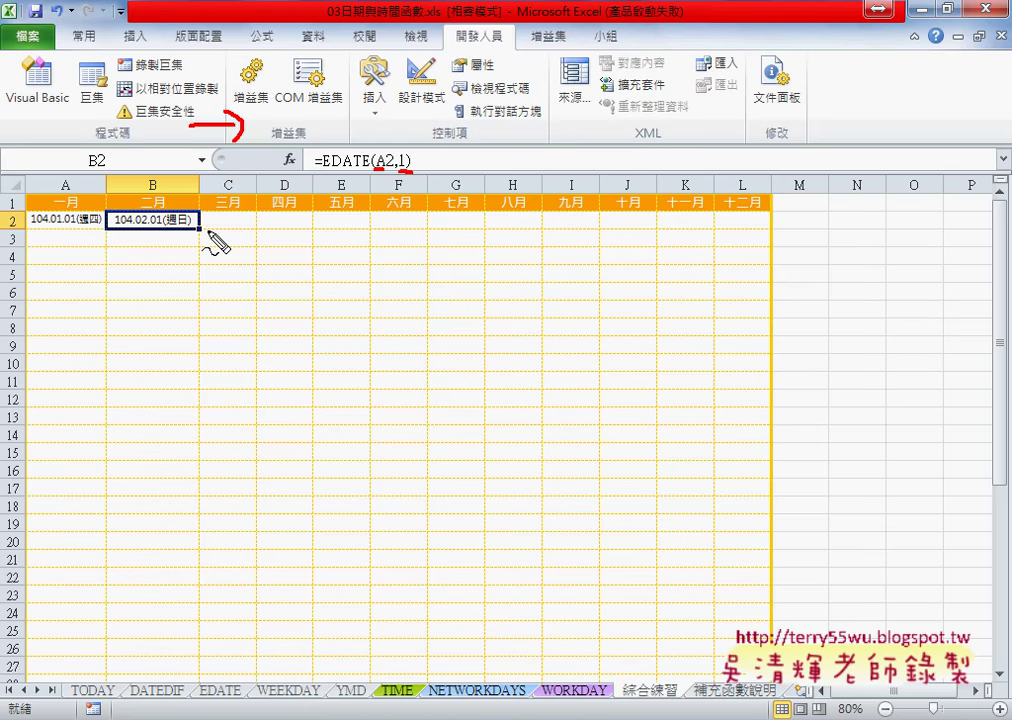
mouse_move(199, 230)
mouse_down()
mouse_move(255, 234)
mouse_move(185, 175)
mouse_move(163, 182)
mouse_move(176, 185)
mouse_up()
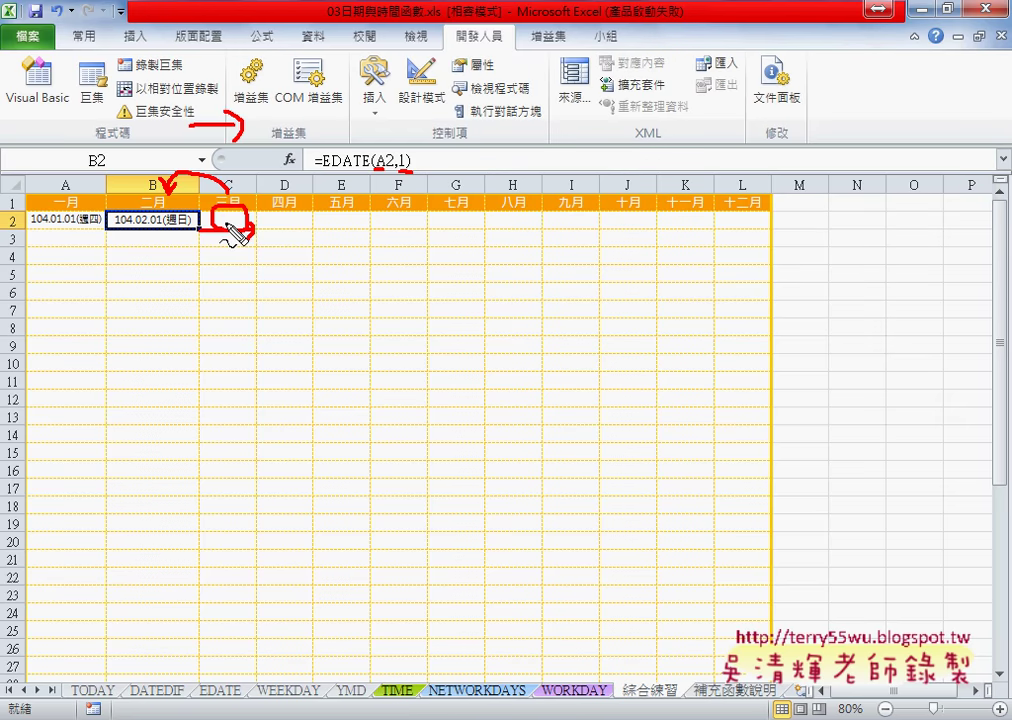
drag(300, 200, 250, 195)
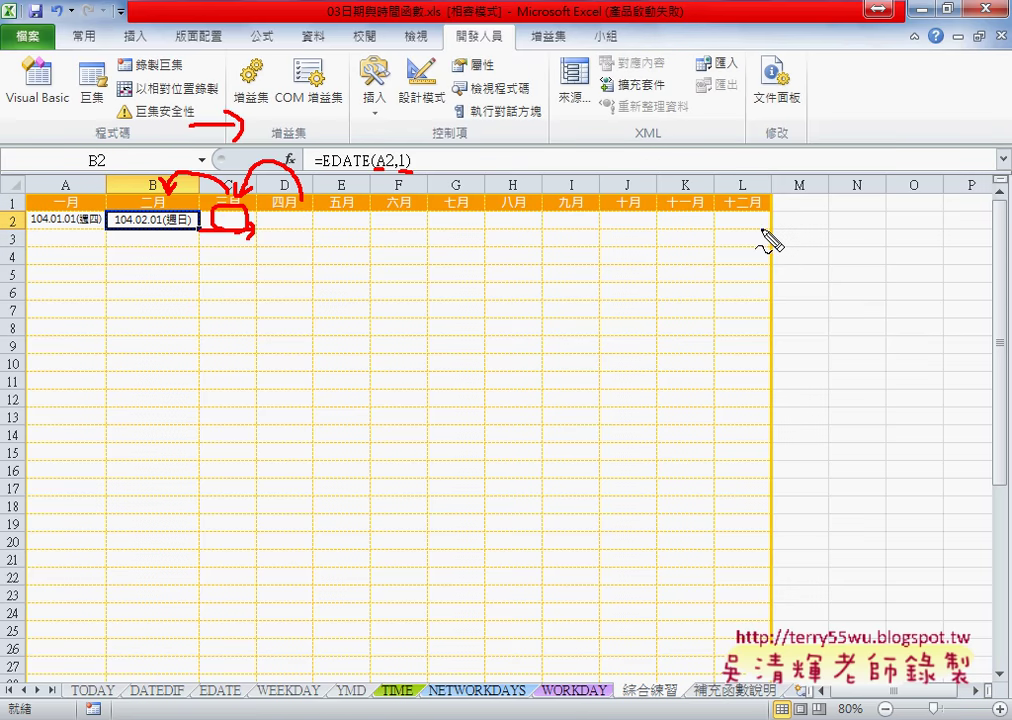
key(Escape)
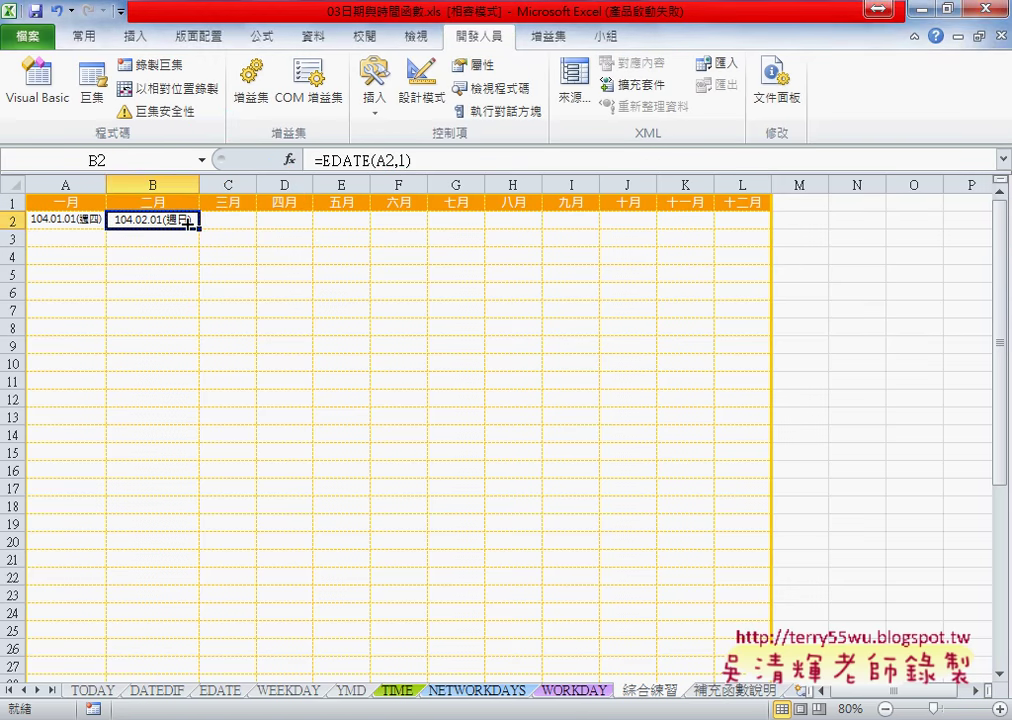
Copy B2's EDATE formula across to L2 and auto-fit columns C through L
click(203, 232)
click(185, 220)
drag(199, 228, 748, 237)
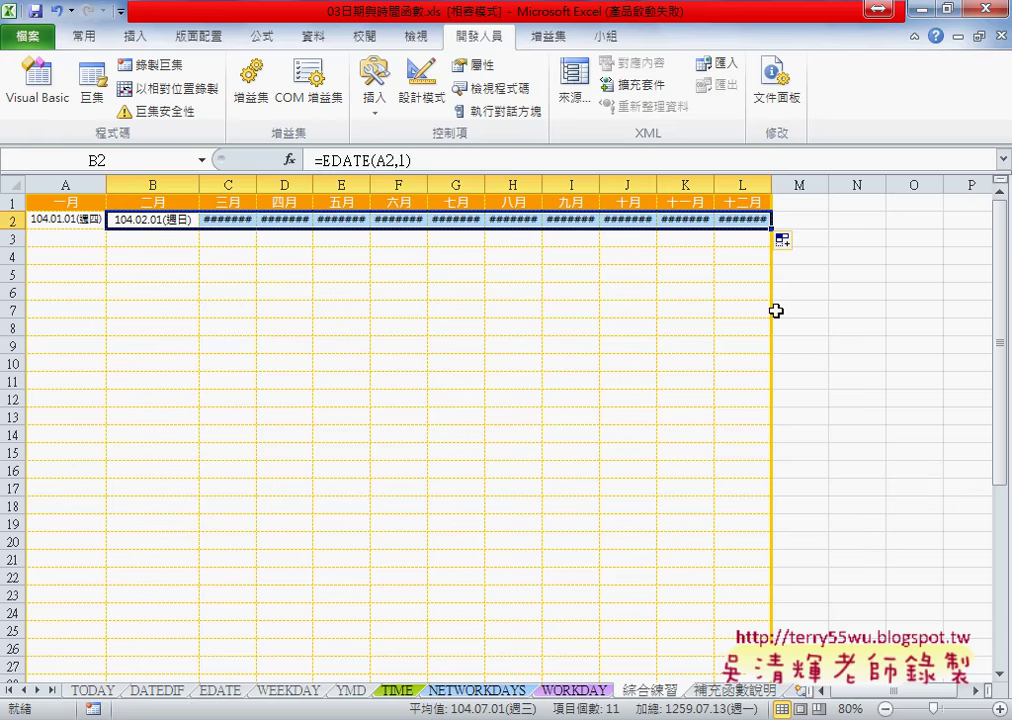
drag(228, 185, 740, 186)
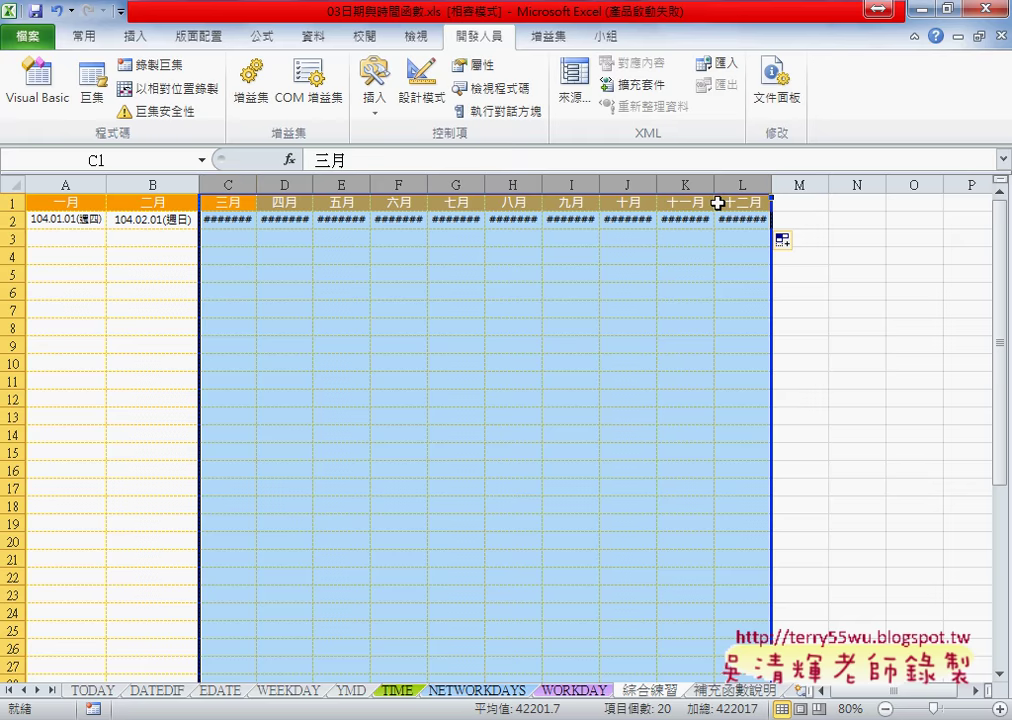
click(84, 36)
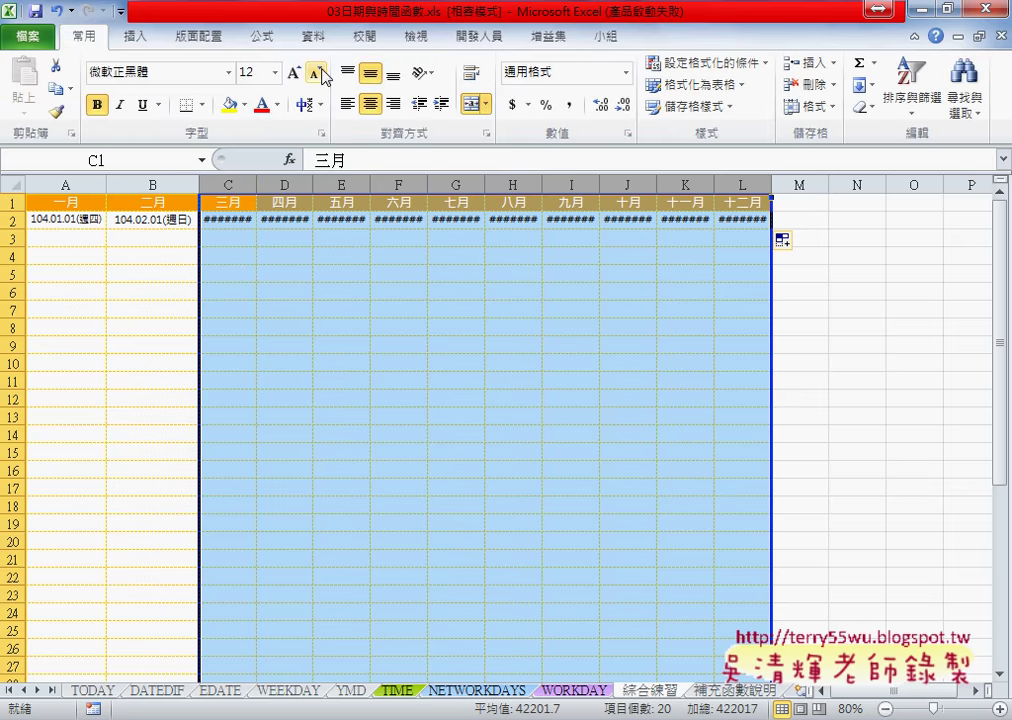
click(806, 108)
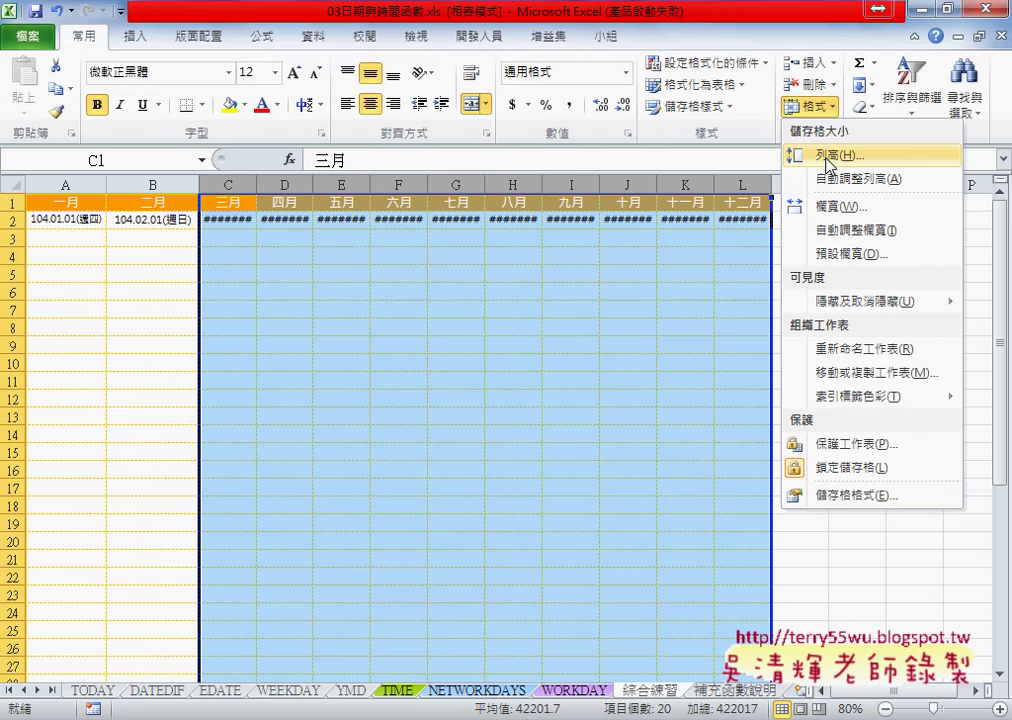
click(856, 232)
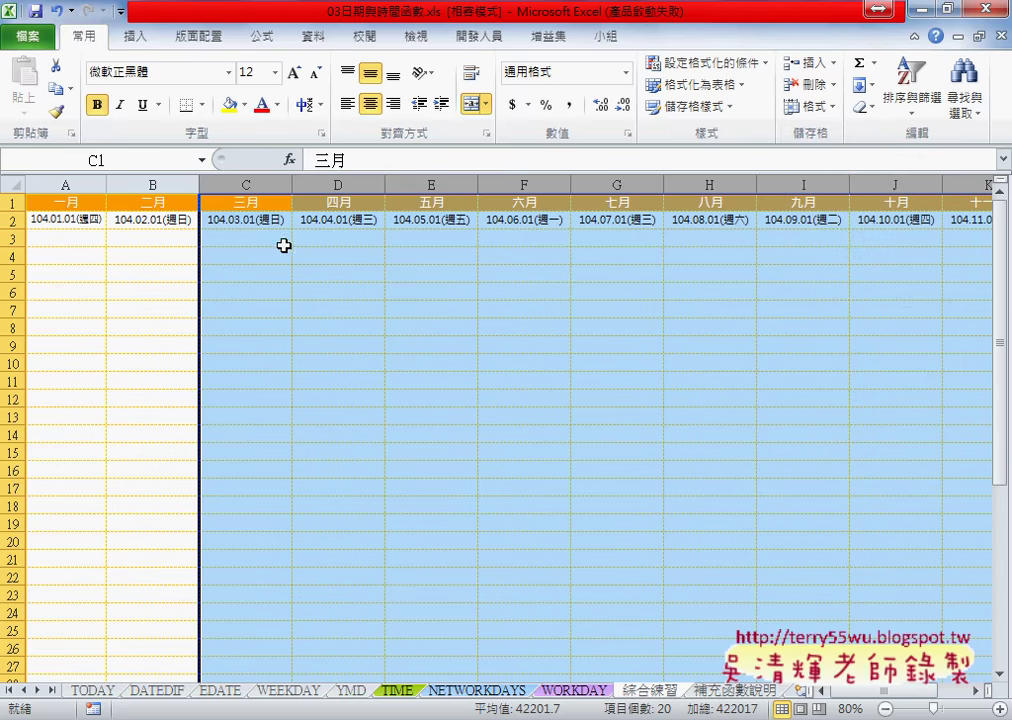
Check the copied formulas in D2, F2 and B2, then clear B2 through L2
click(332, 219)
click(535, 221)
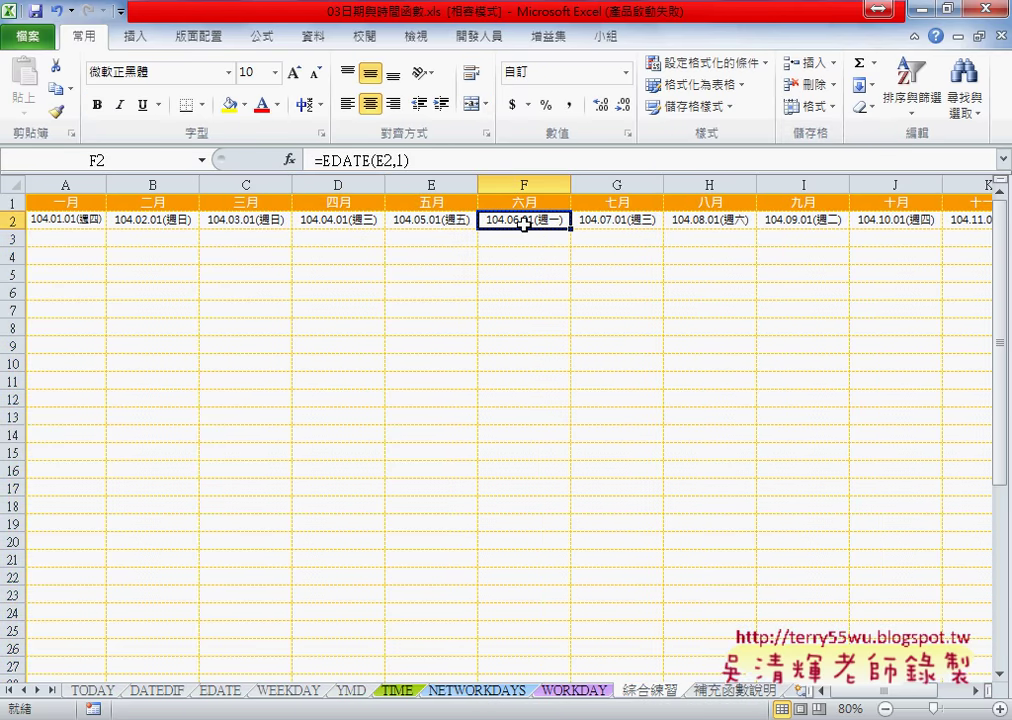
click(162, 222)
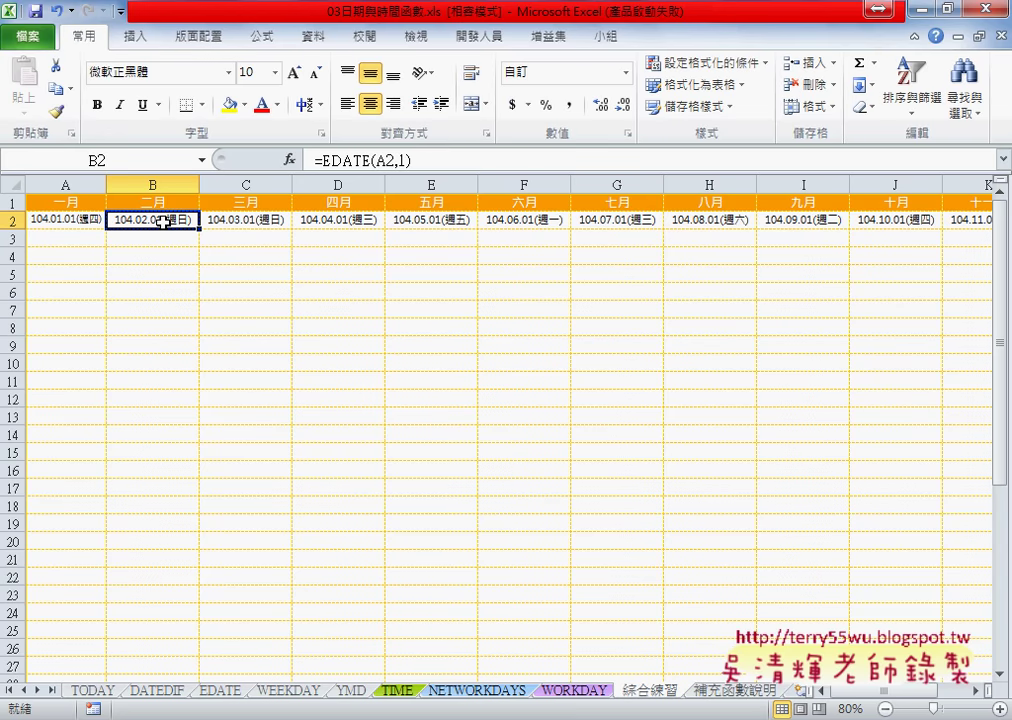
key(ctrl+shift+Right)
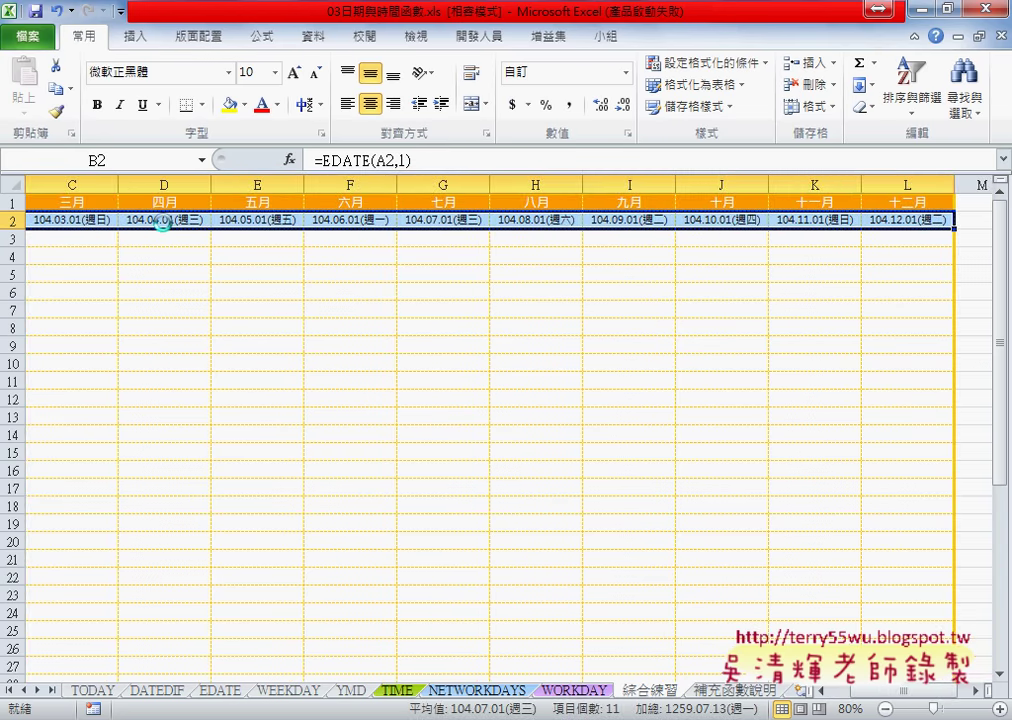
key(Delete)
click(163, 222)
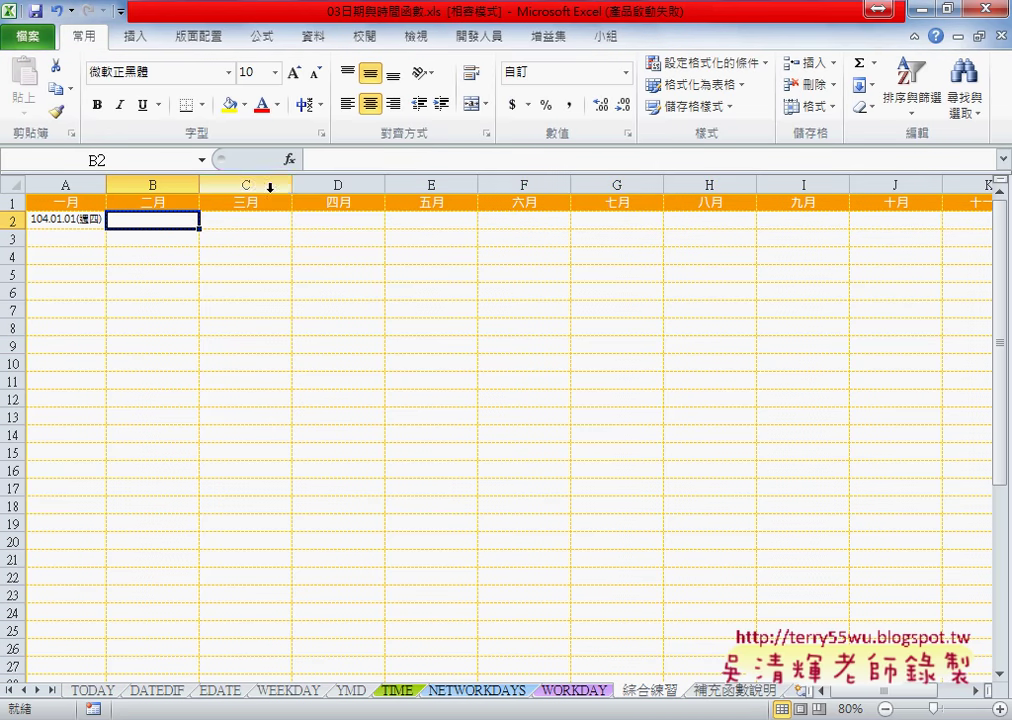
Start a DATE formula in B2 with YEAR(A2) as the year
click(290, 160)
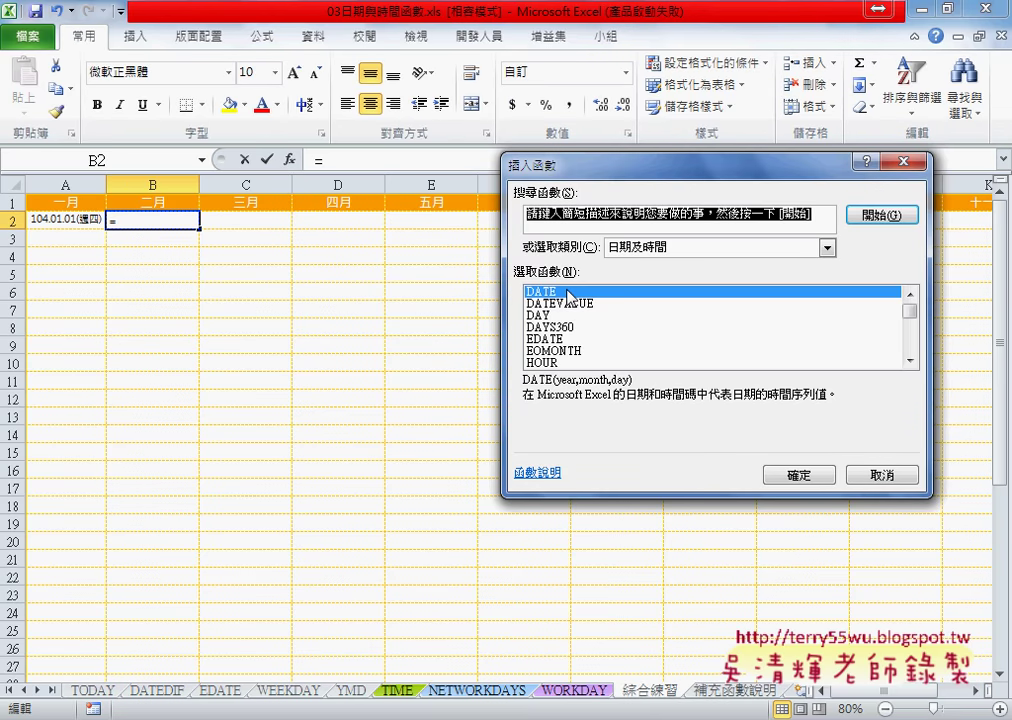
click(798, 475)
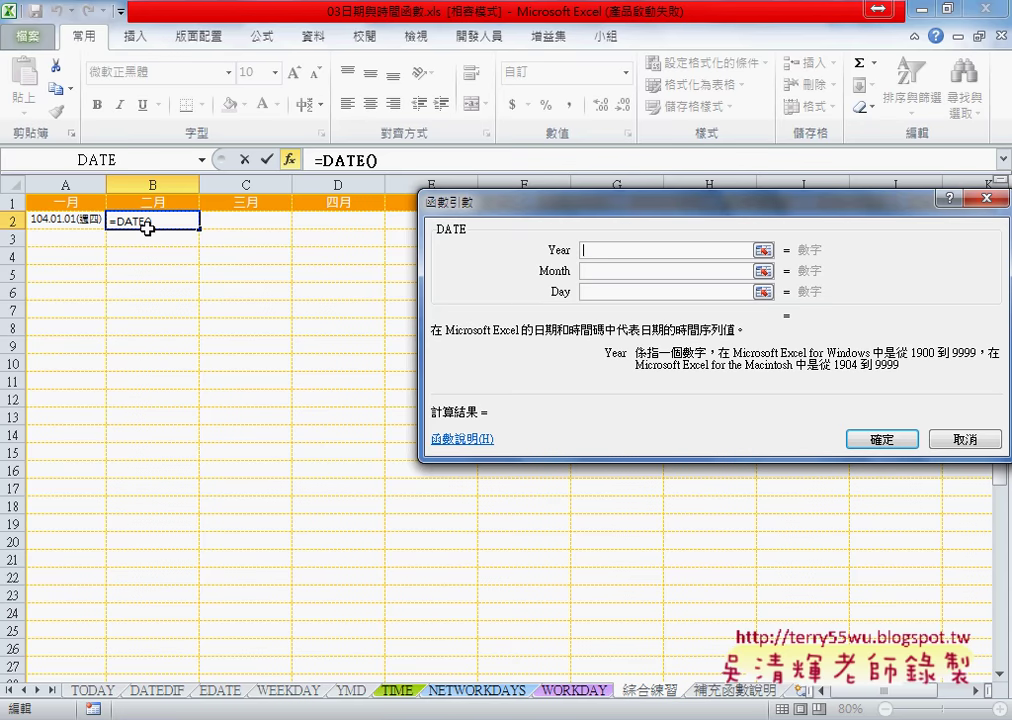
text(y)
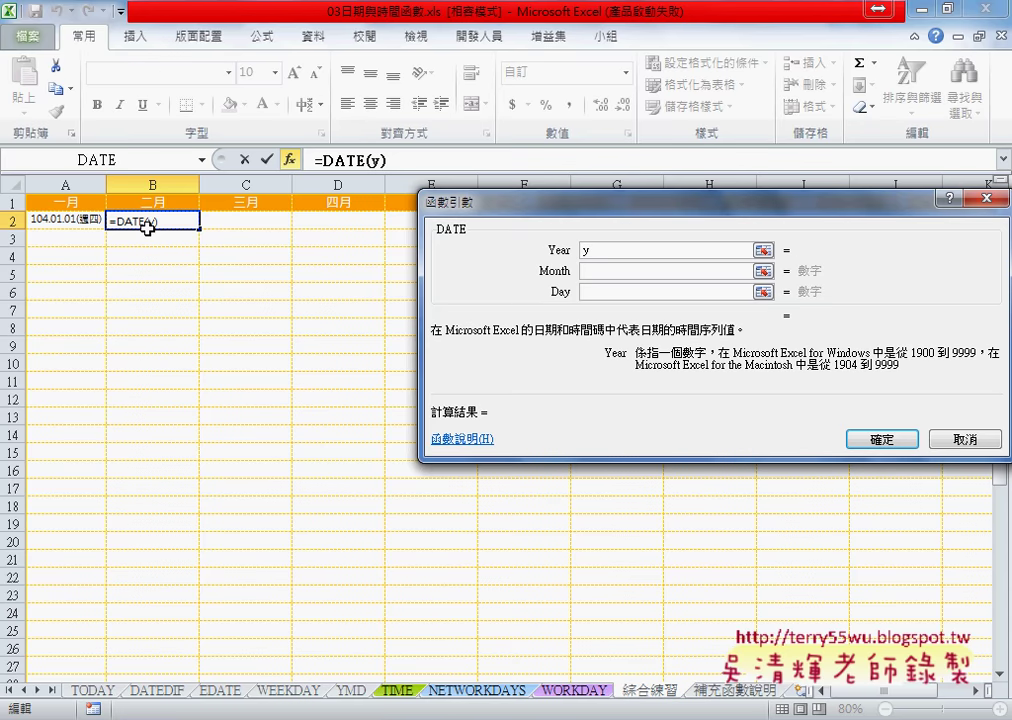
text(ear)
text(()
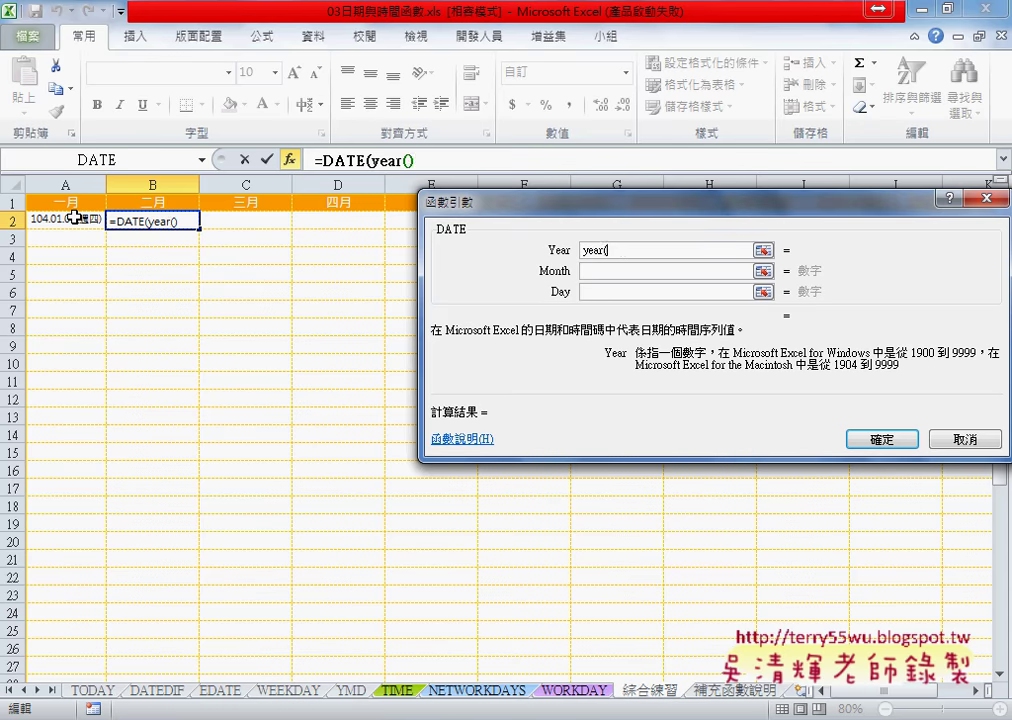
click(74, 217)
text())
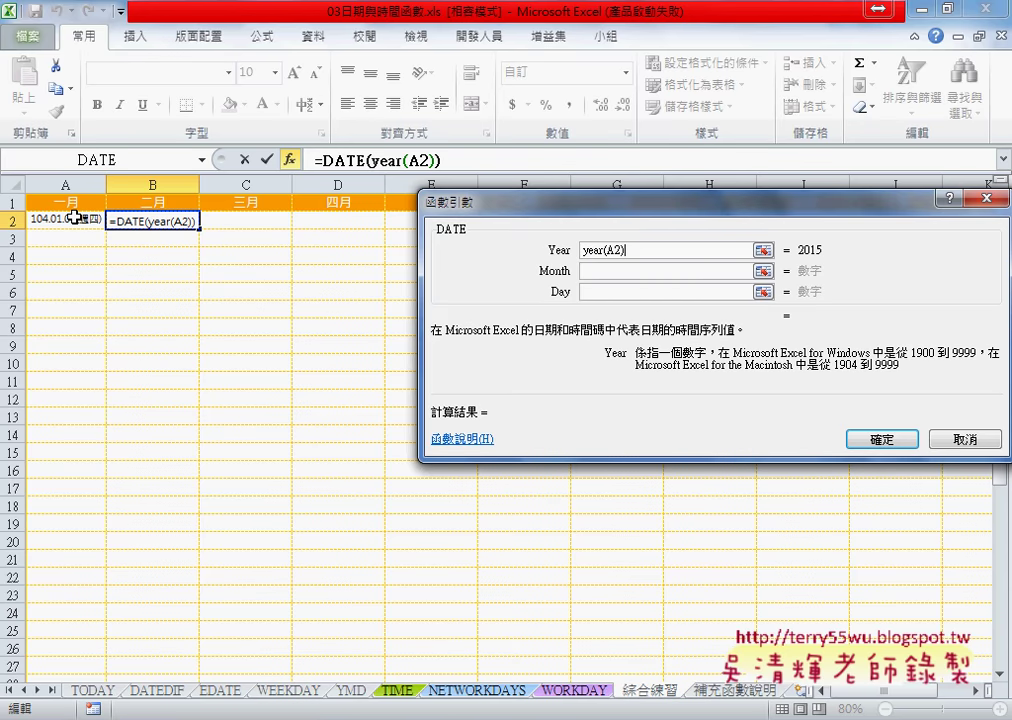
click(598, 271)
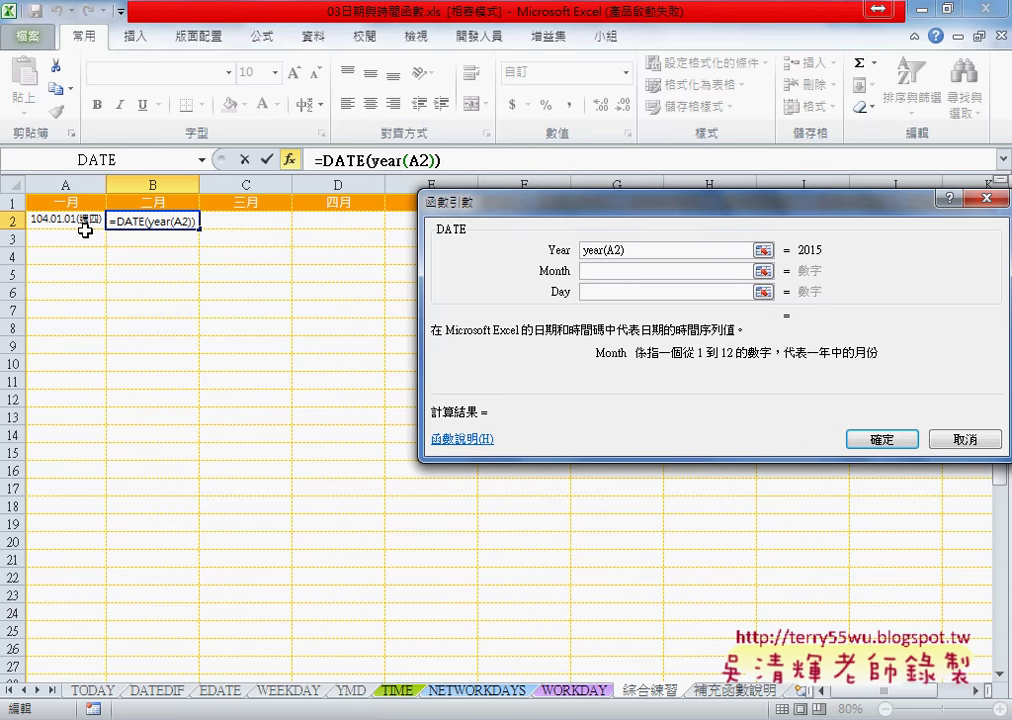
Set month to MONTH(A2)+1 and day to DAY(A2), confirming B2 shows 104.02.01
text(month)
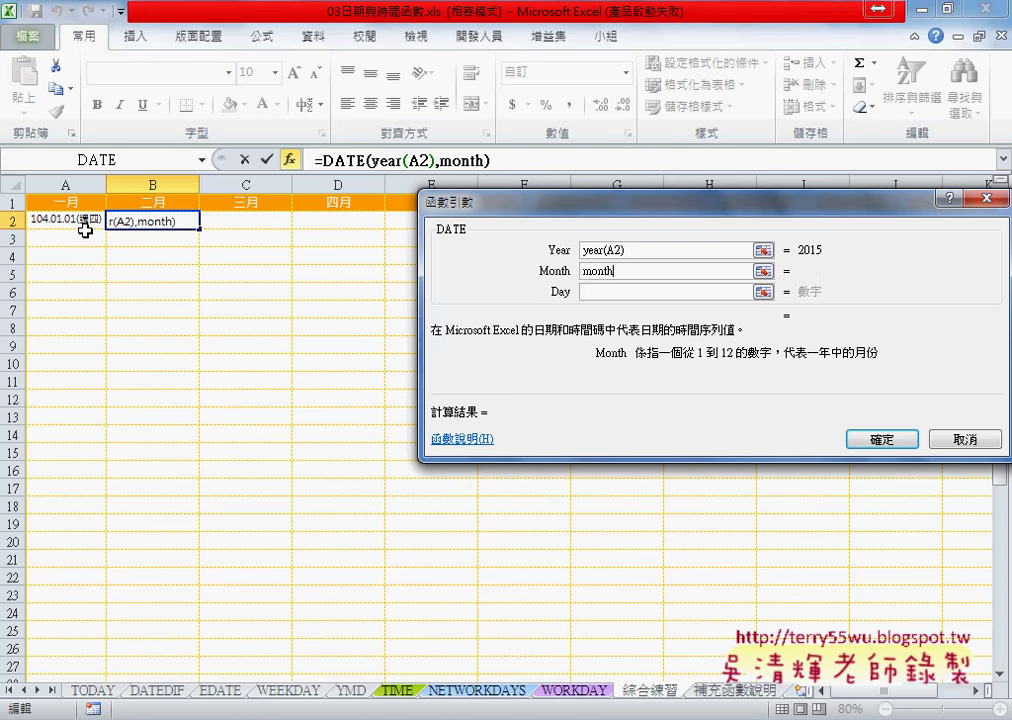
text(()
click(60, 219)
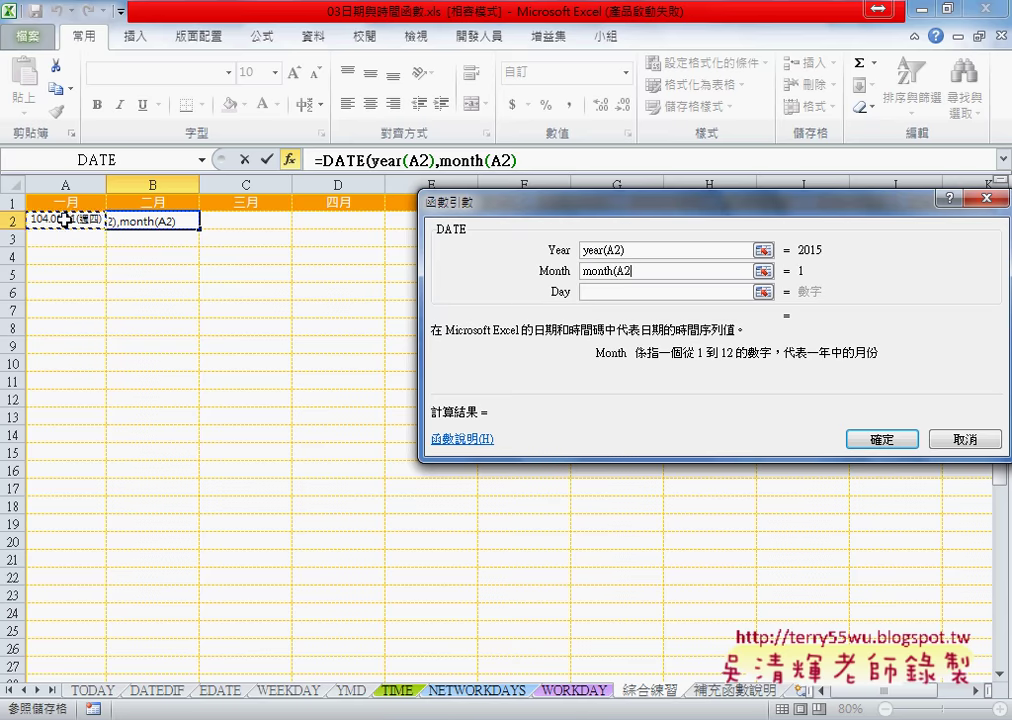
text())
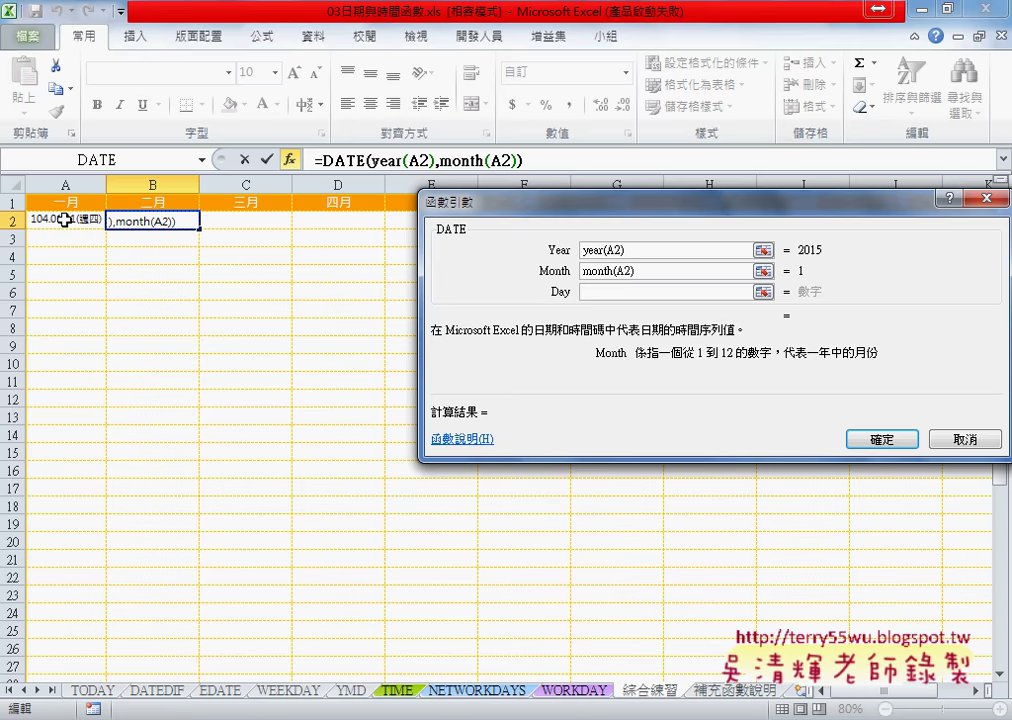
text(+1)
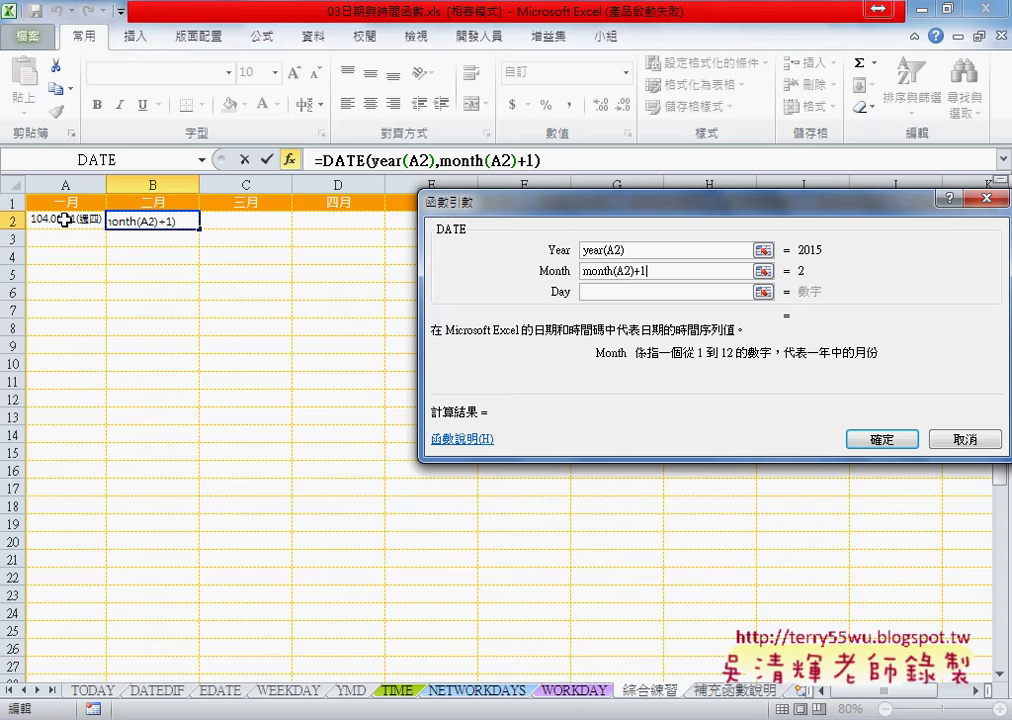
key(Tab)
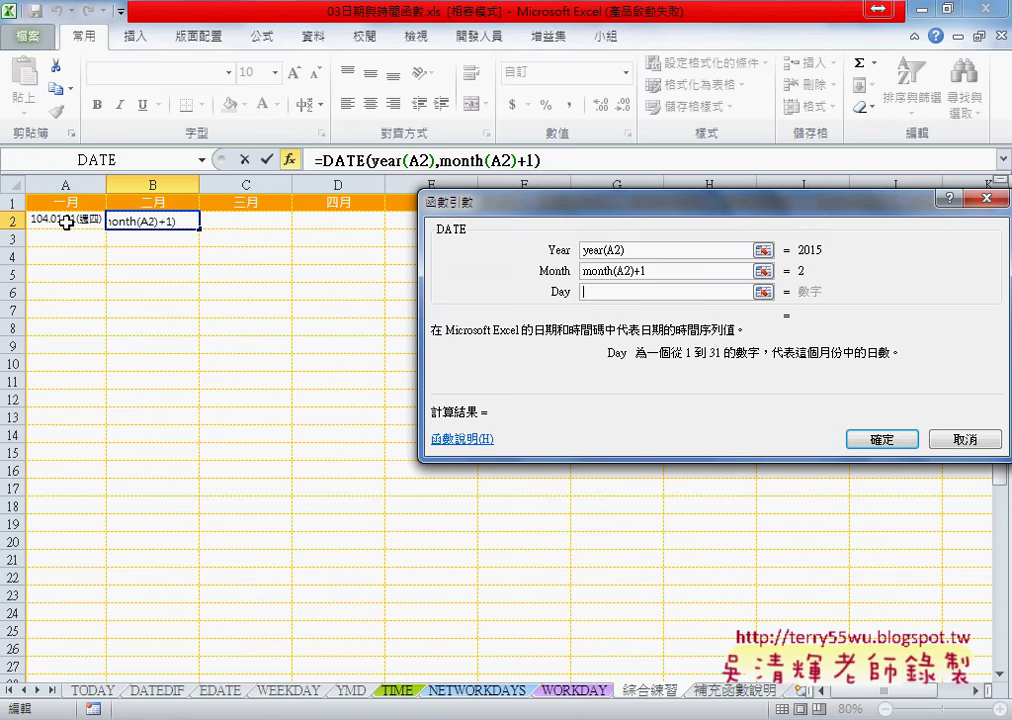
text(day)
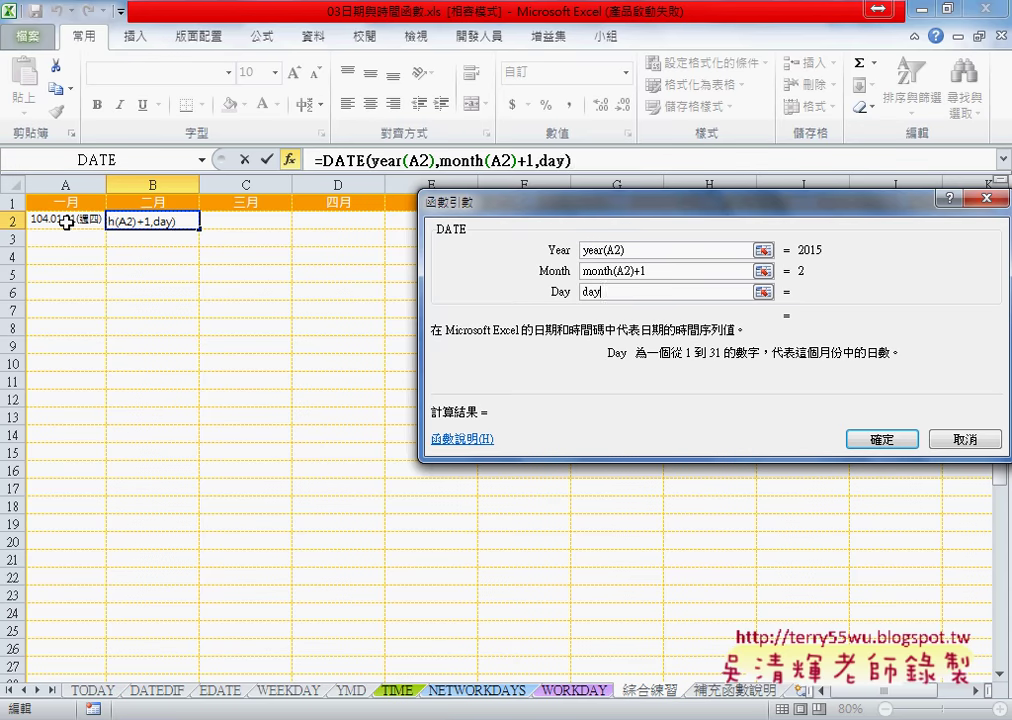
text(()
click(65, 222)
text())
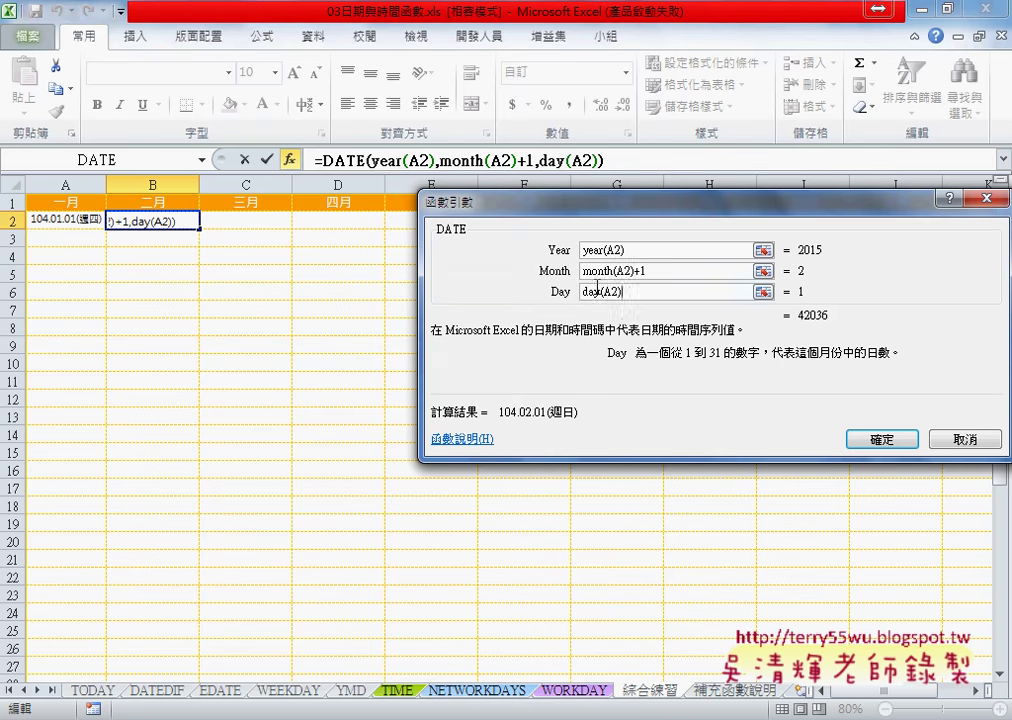
click(882, 440)
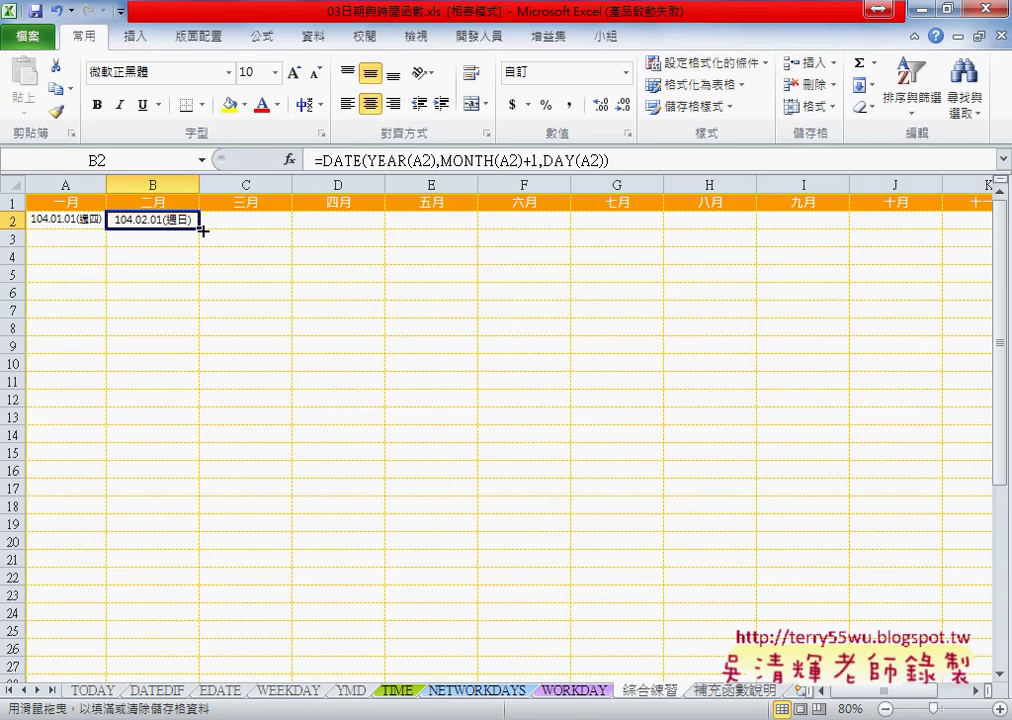
Extend the DATE formula into C2 (104.03.01) and D2 (104.04.01), then reopen B2's arguments
drag(203, 230, 285, 230)
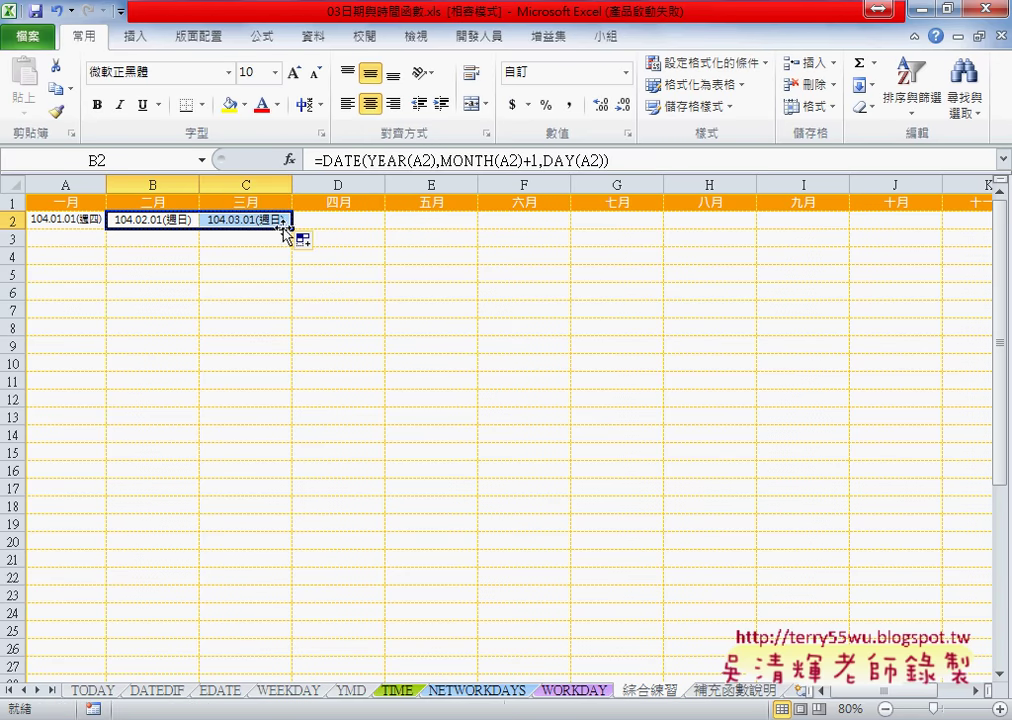
click(150, 220)
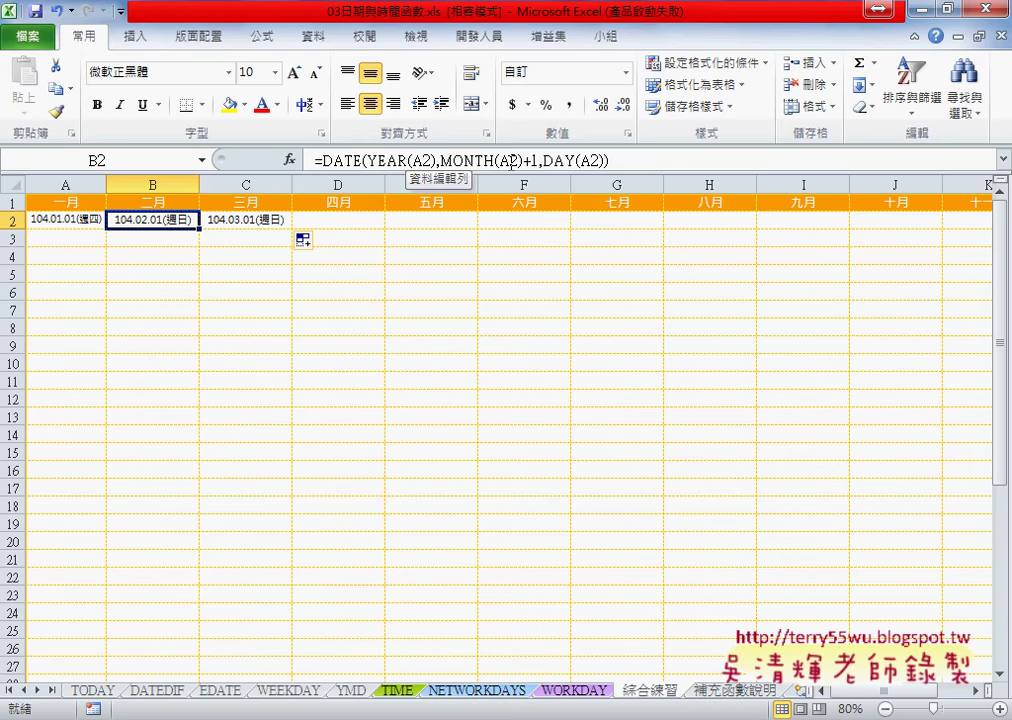
click(265, 219)
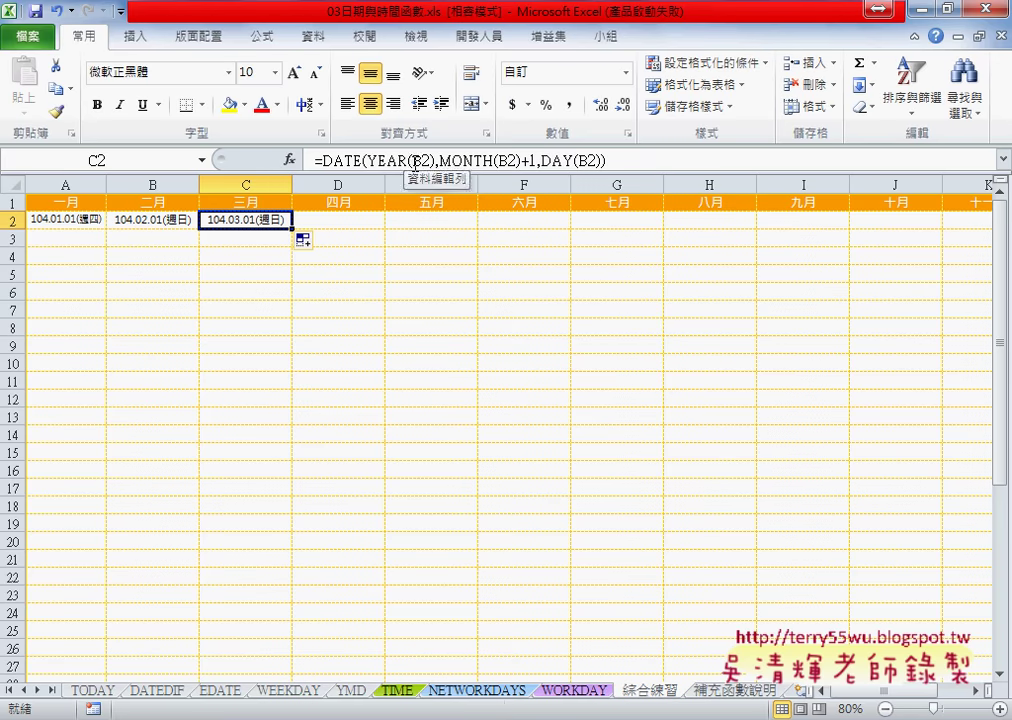
drag(292, 228, 345, 221)
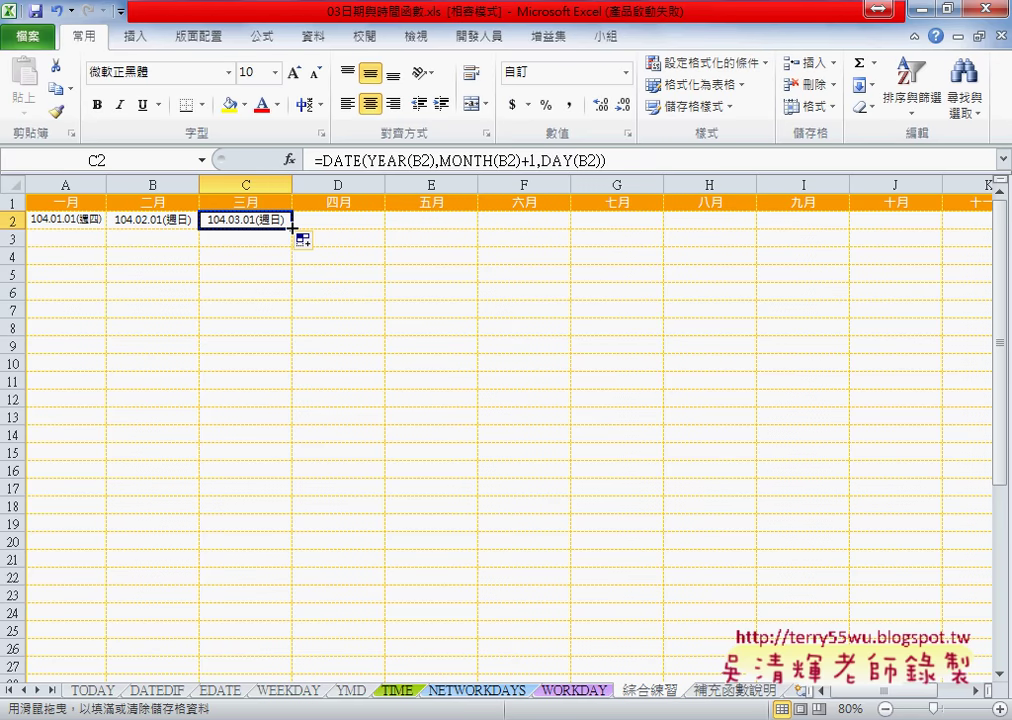
click(344, 221)
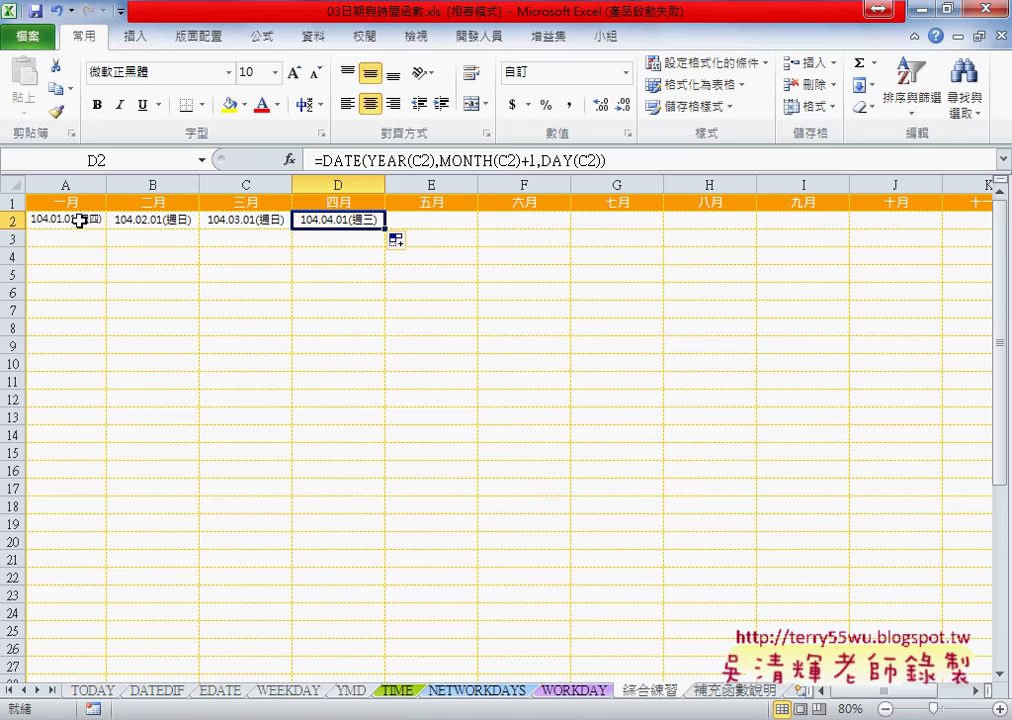
click(147, 221)
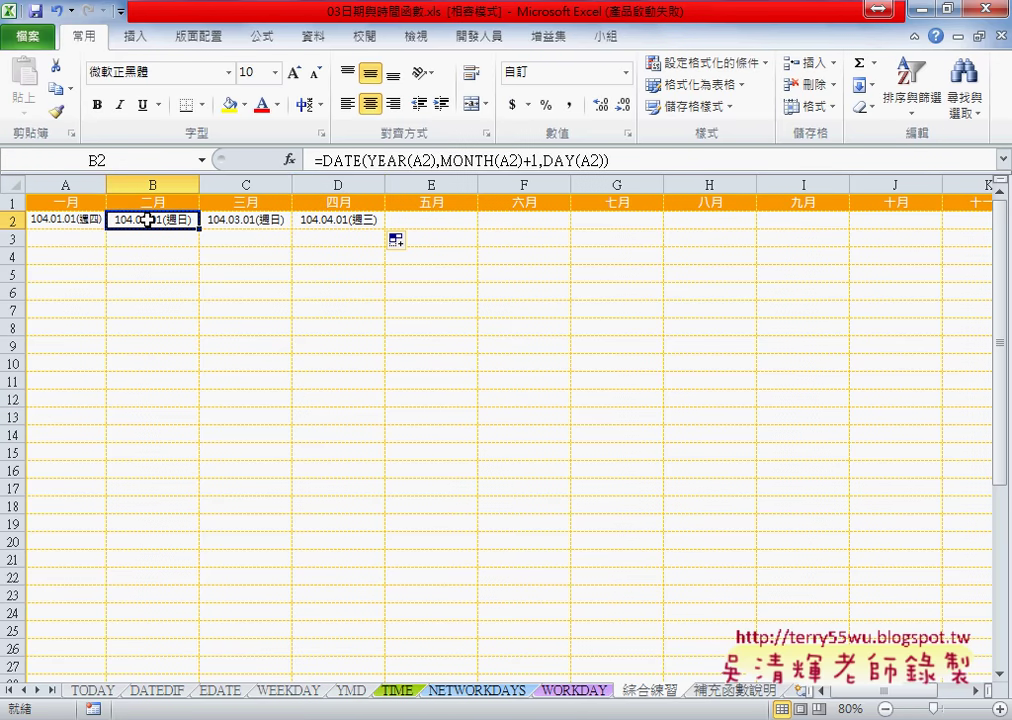
click(289, 159)
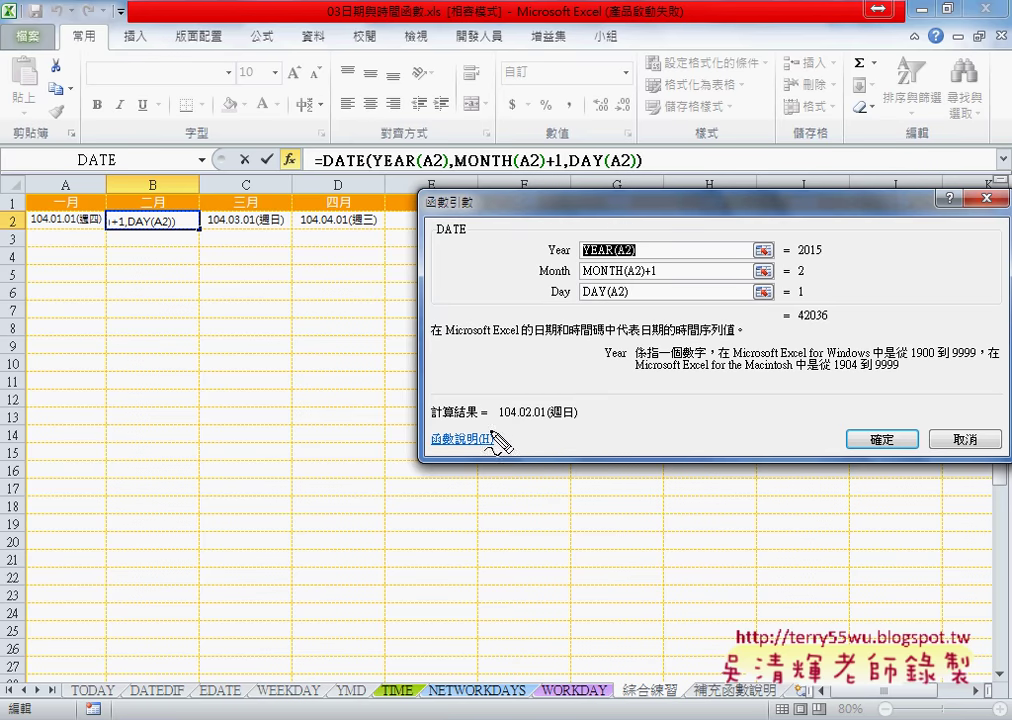
Mark the YEAR, MONTH, DAY arguments and A2 references in red, clear the marks, and confirm
drag(322, 171, 358, 171)
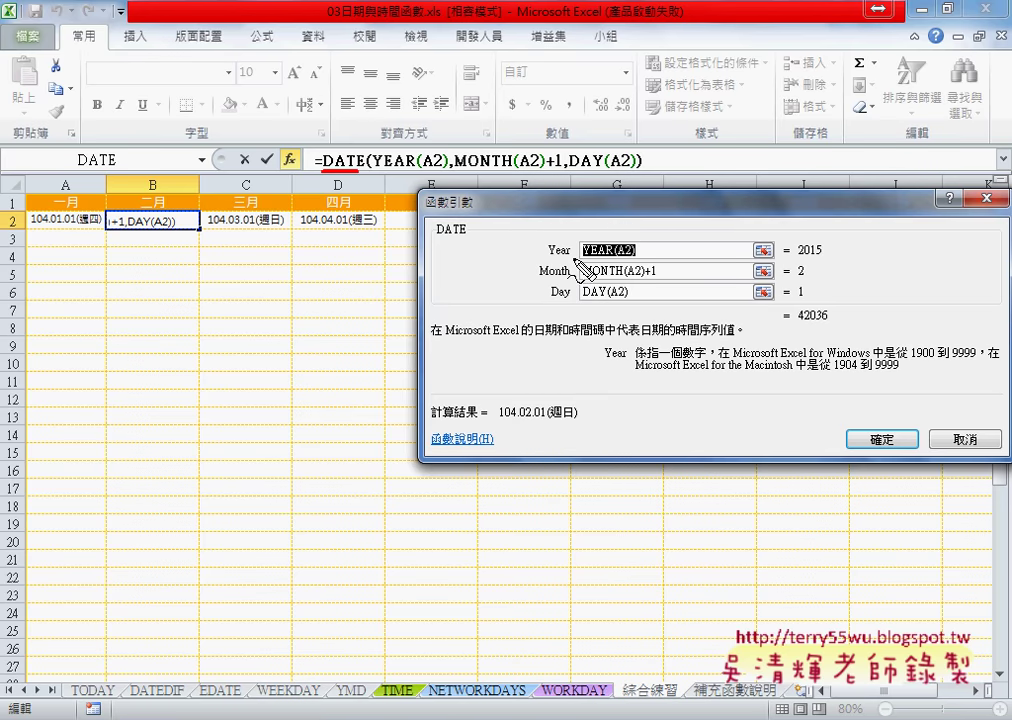
mouse_move(583, 258)
mouse_down()
mouse_move(604, 258)
mouse_move(604, 299)
mouse_up()
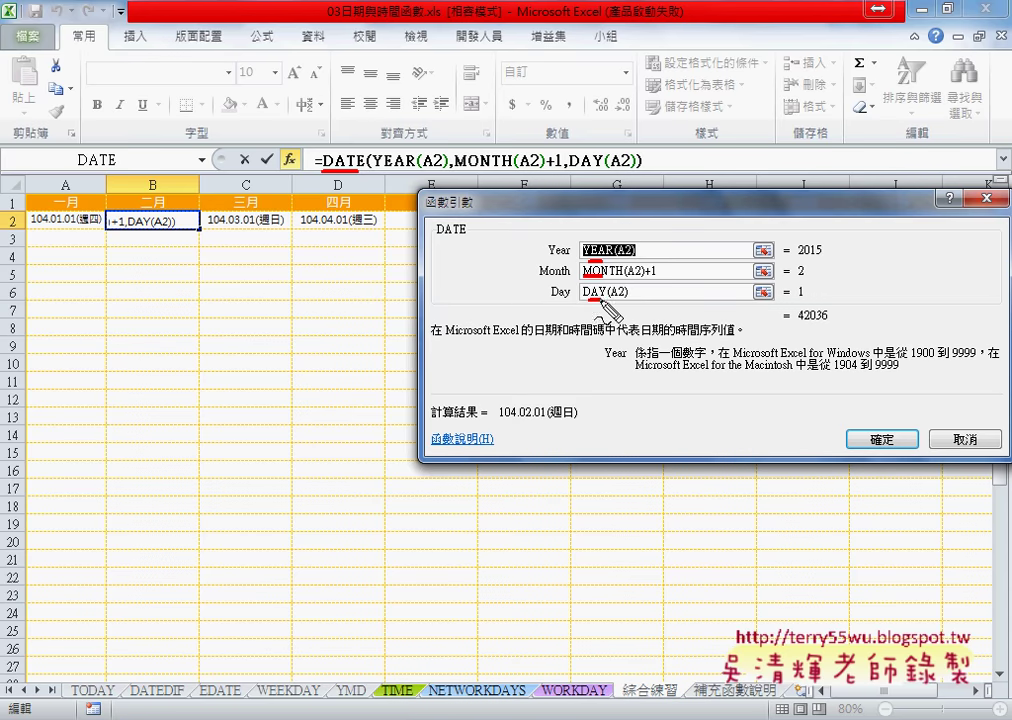
mouse_move(35, 207)
mouse_down()
mouse_move(58, 232)
mouse_move(100, 213)
mouse_up()
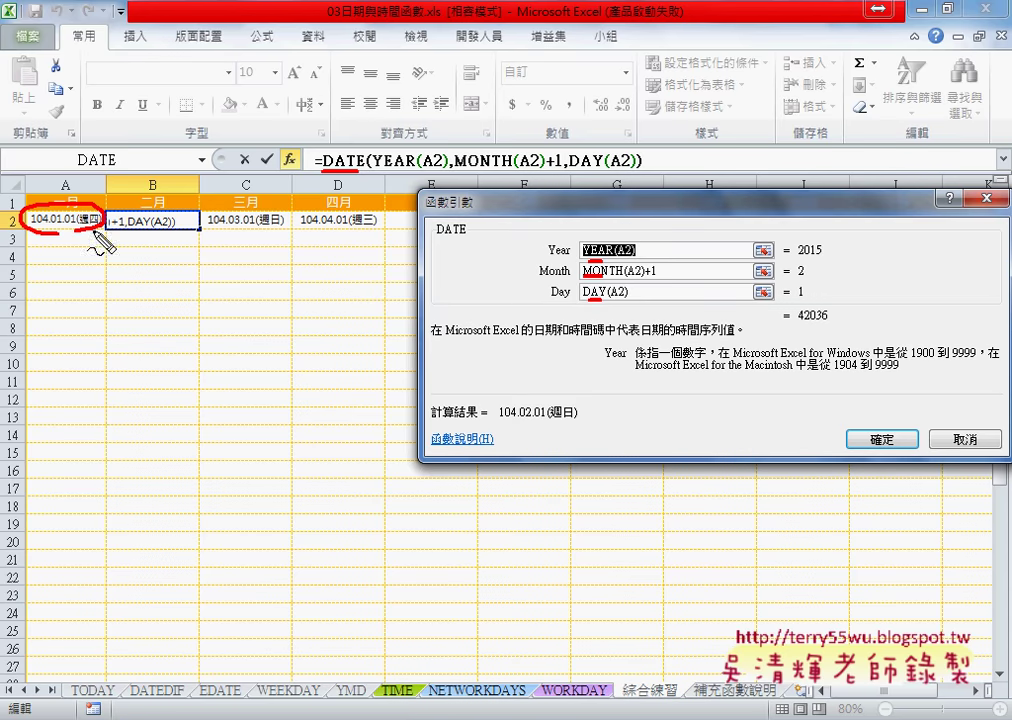
mouse_move(615, 258)
mouse_down()
mouse_move(629, 258)
mouse_move(636, 279)
mouse_move(622, 298)
mouse_move(656, 283)
mouse_up()
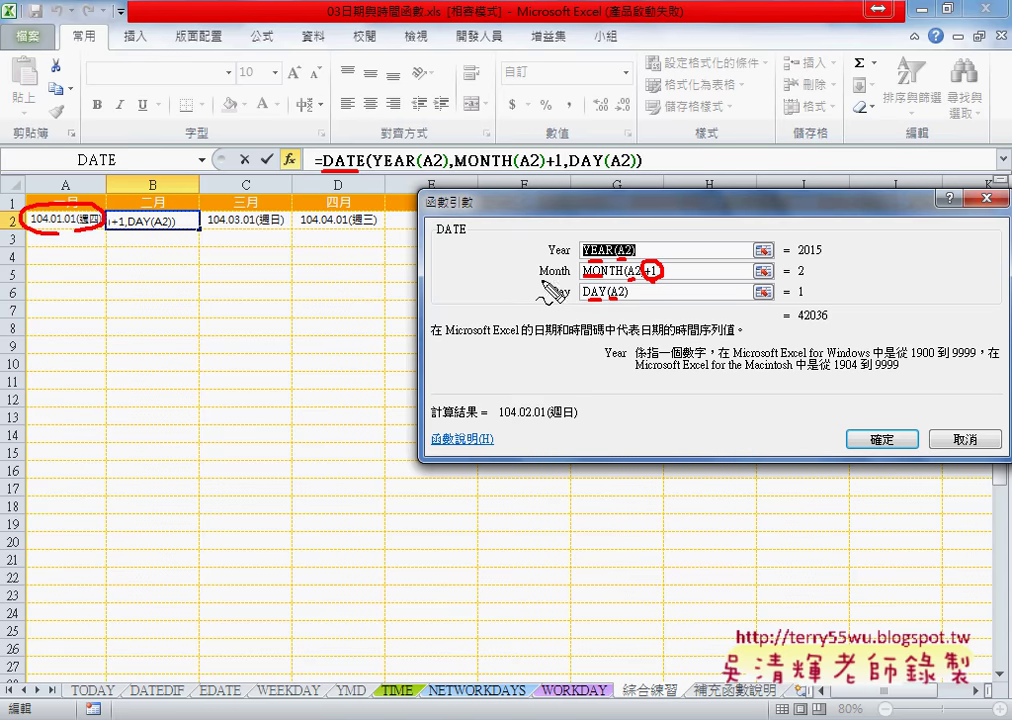
drag(538, 281, 571, 281)
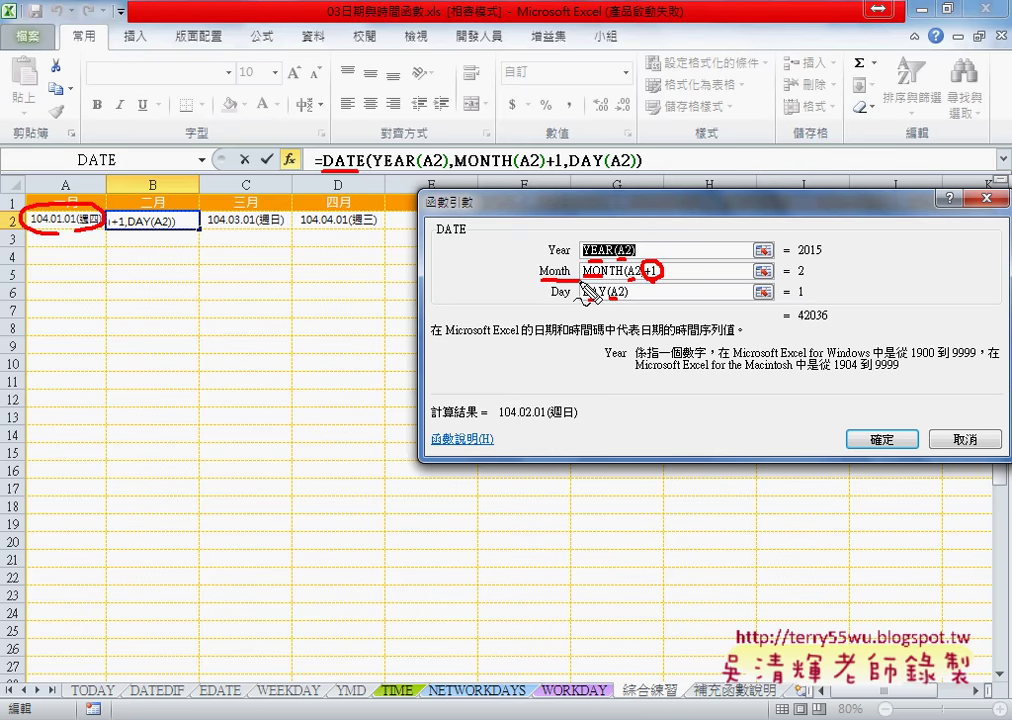
key(Escape)
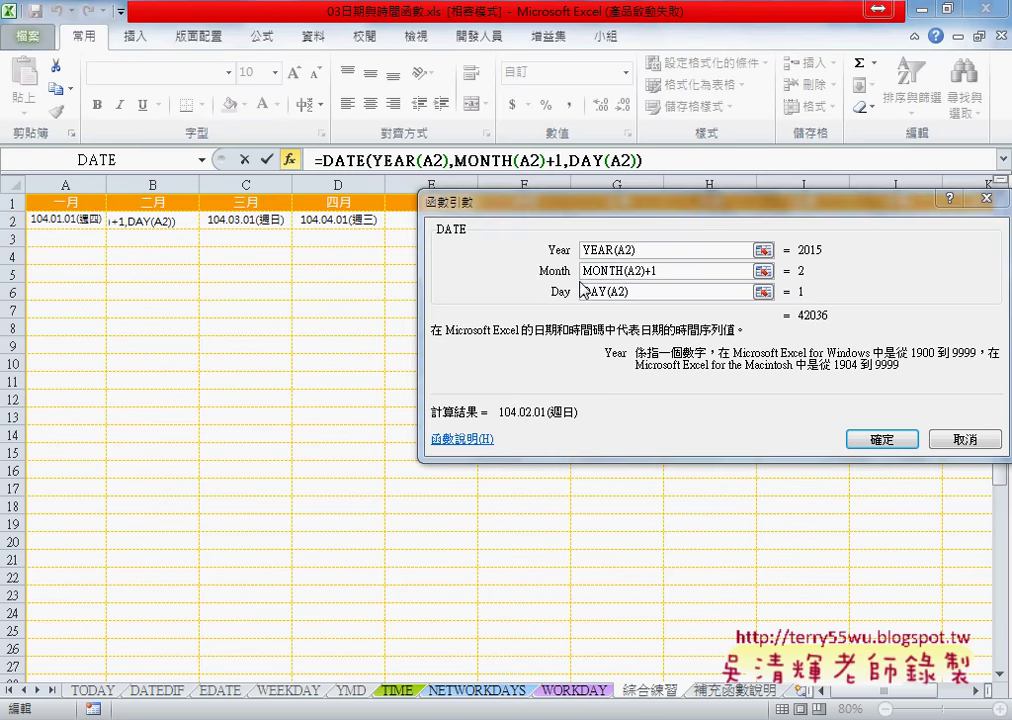
click(896, 444)
Copy B2's DATE formula through L2, ending at 104.12.01, and check A2's date
mouse_move(200, 228)
mouse_down()
mouse_move(988, 232)
mouse_move(838, 230)
mouse_up()
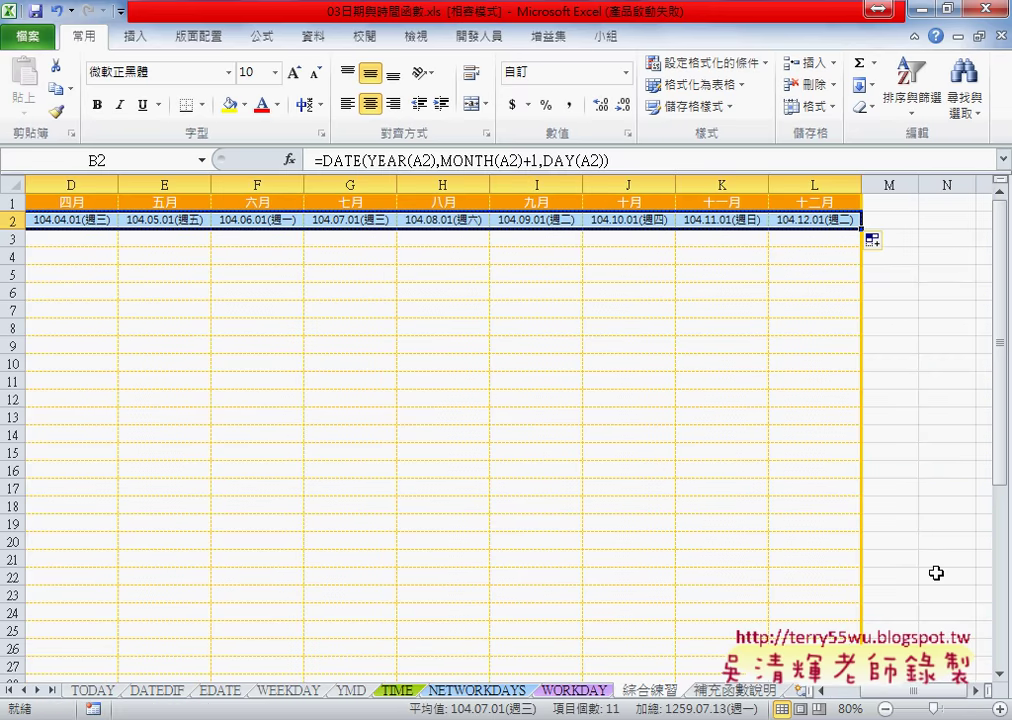
click(866, 690)
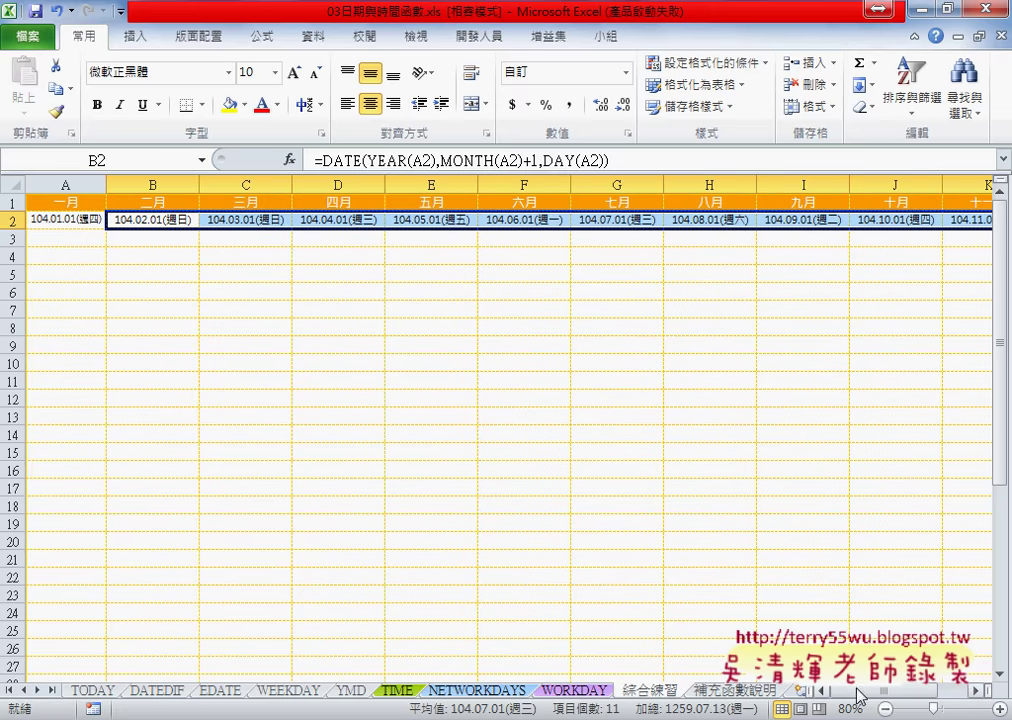
click(172, 224)
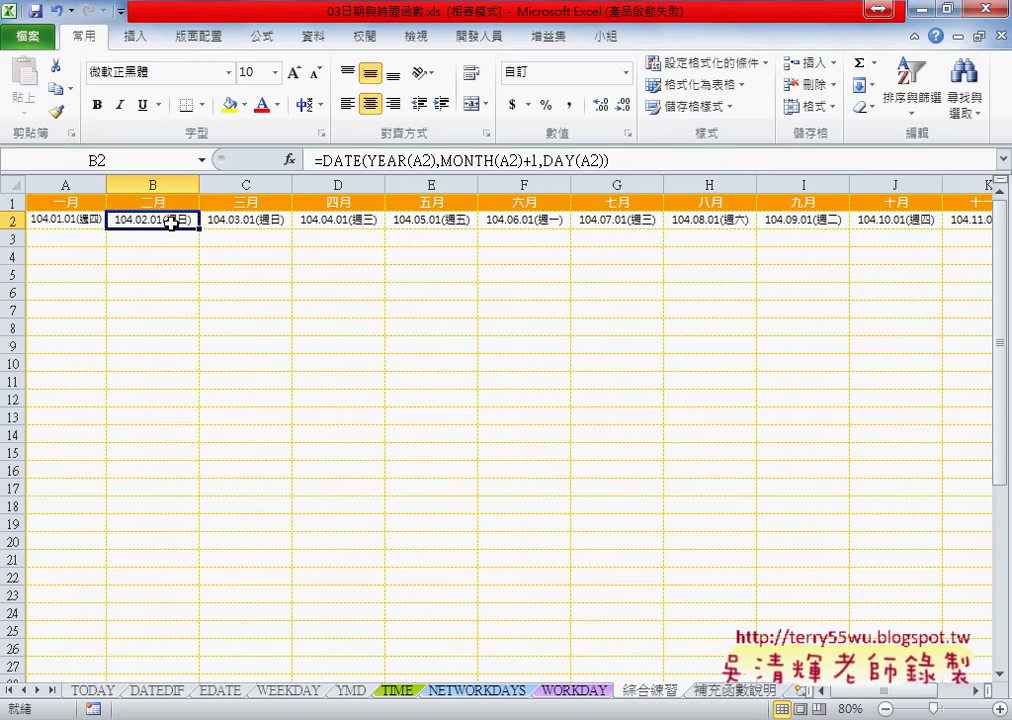
click(65, 240)
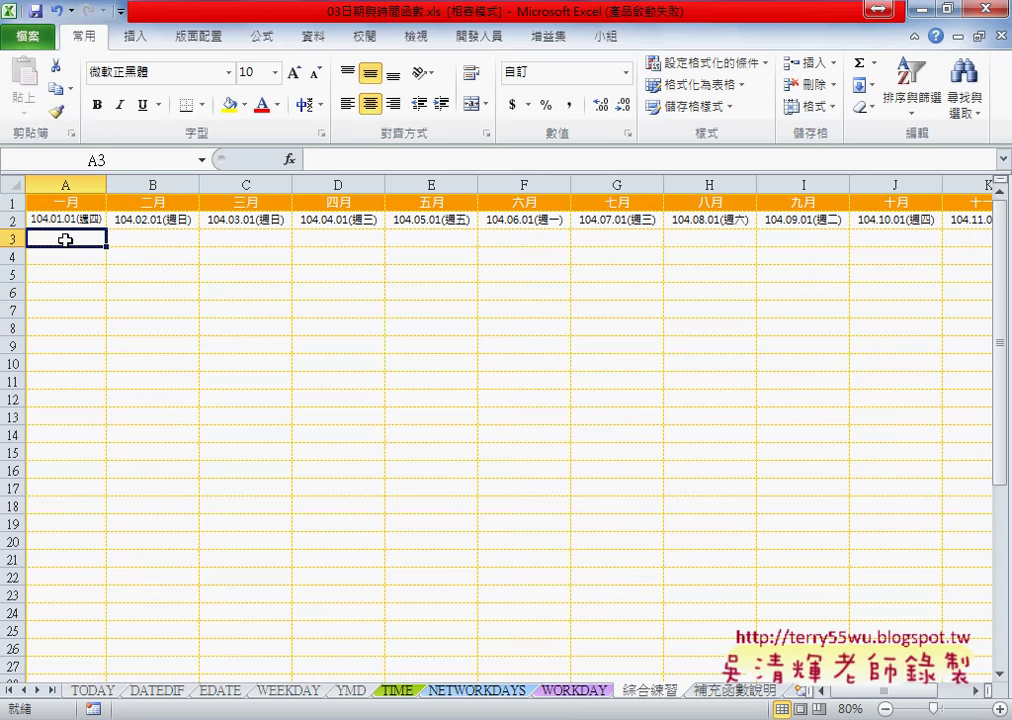
click(66, 219)
click(67, 238)
Enter =A2+1 in A3 to show 104.01.02 and copy it down column A
click(325, 157)
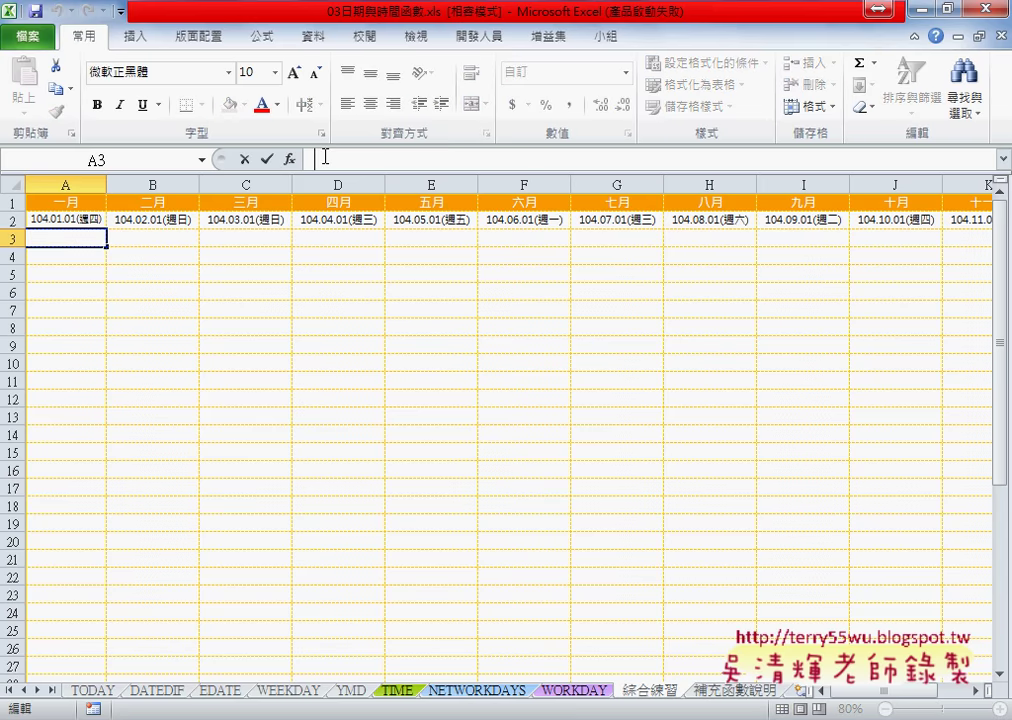
text(=)
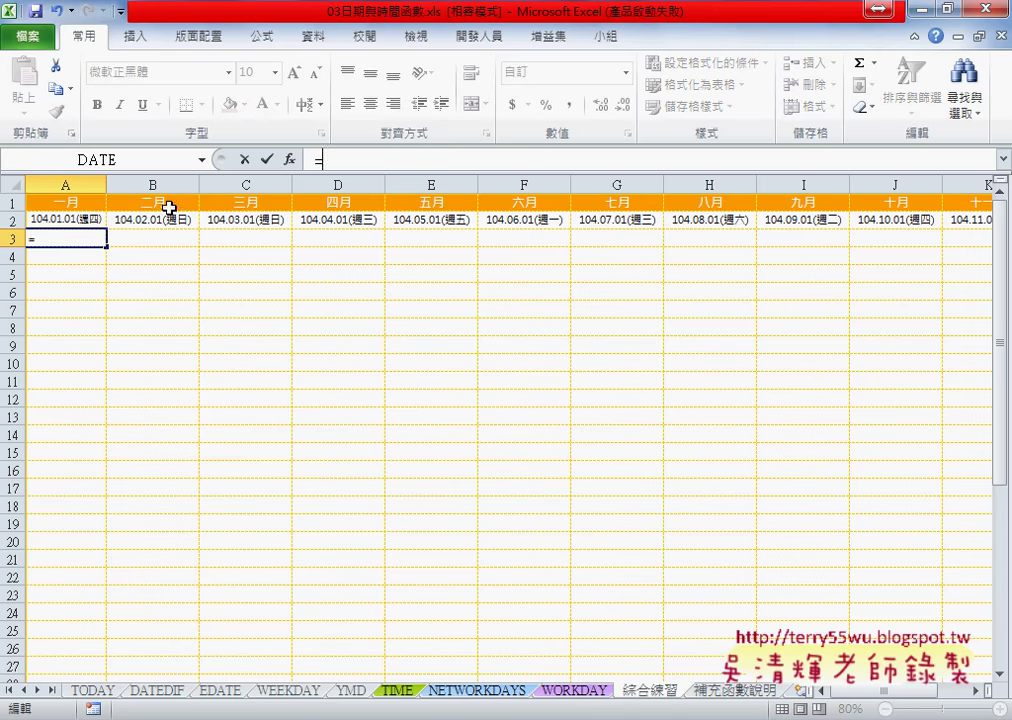
click(92, 219)
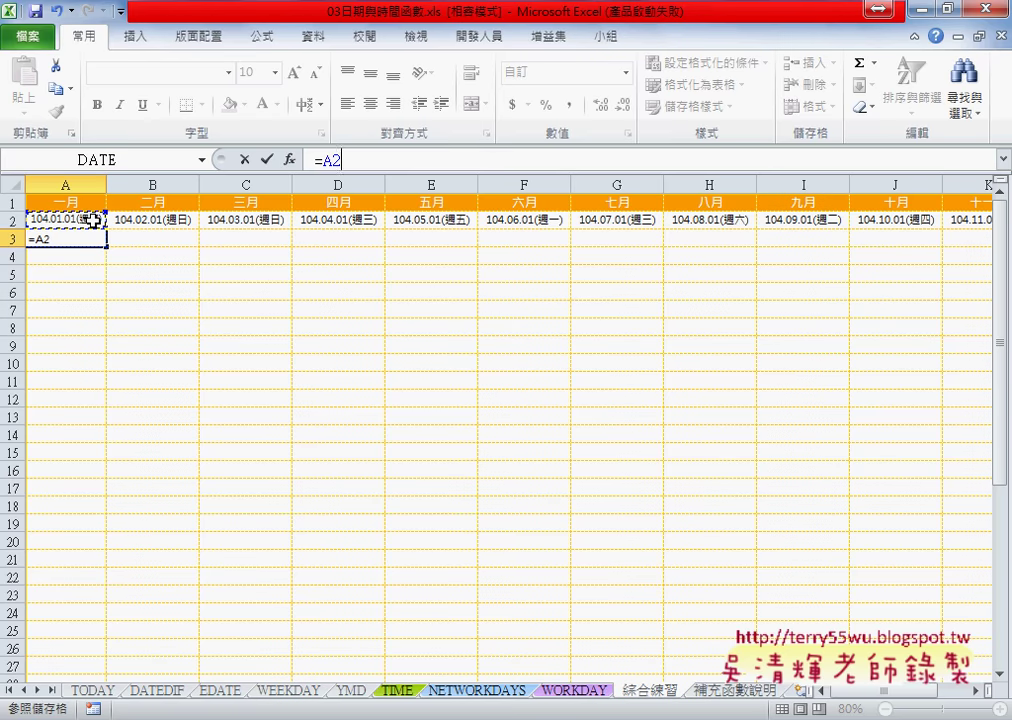
text(+1)
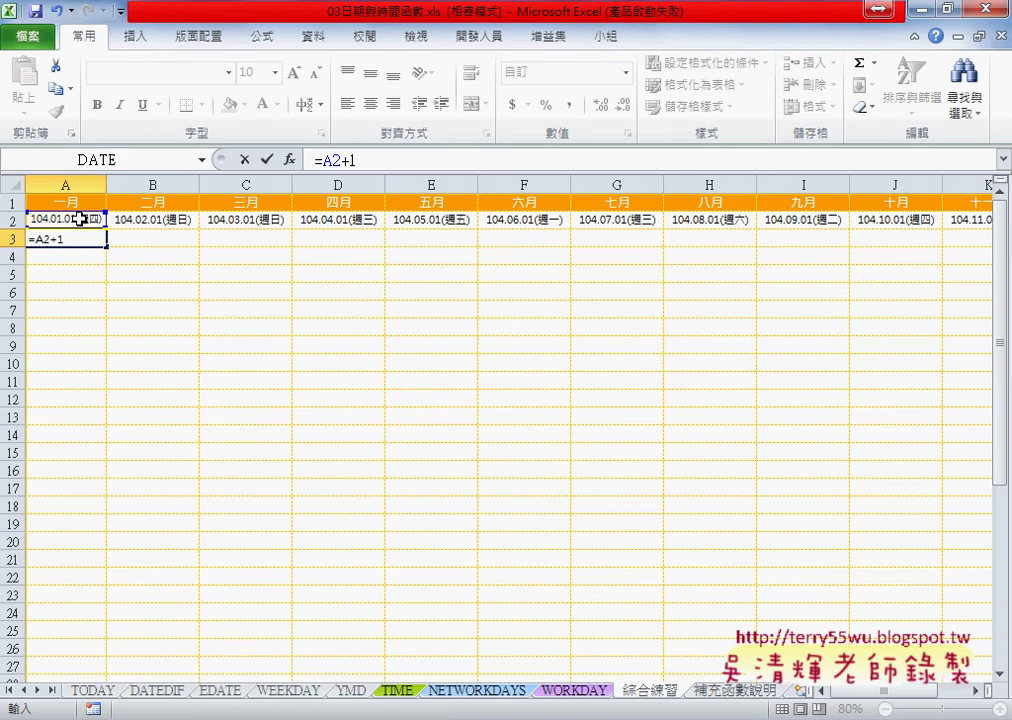
click(266, 159)
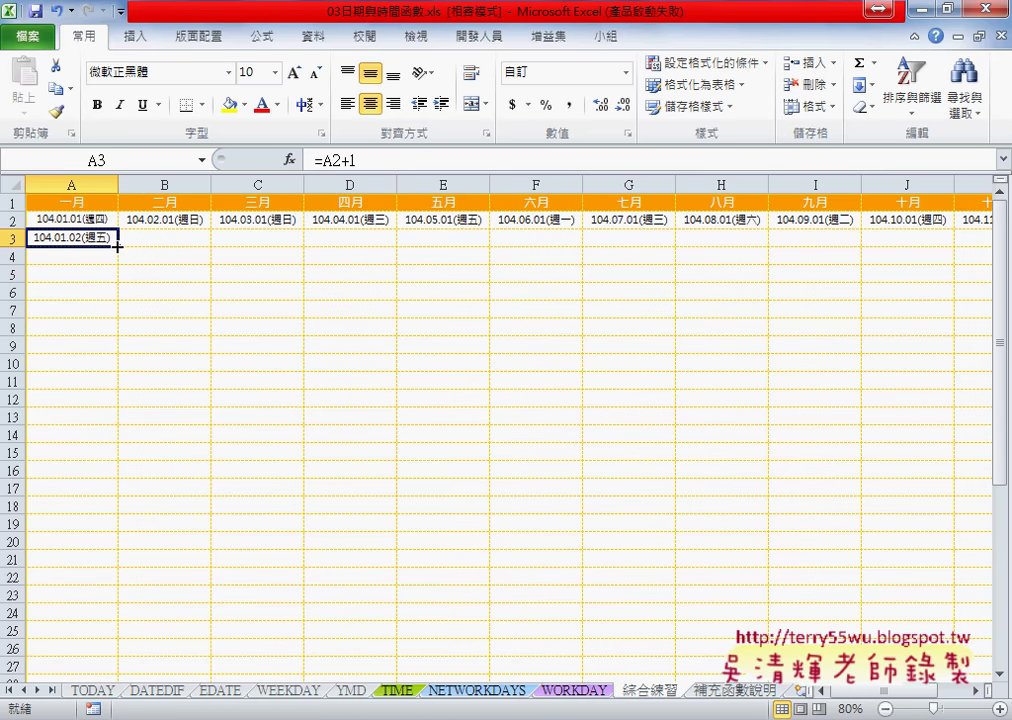
drag(118, 248, 115, 527)
Copy the next-day formulas from column A into column B down to row 32
scroll(368, 536, up, 4)
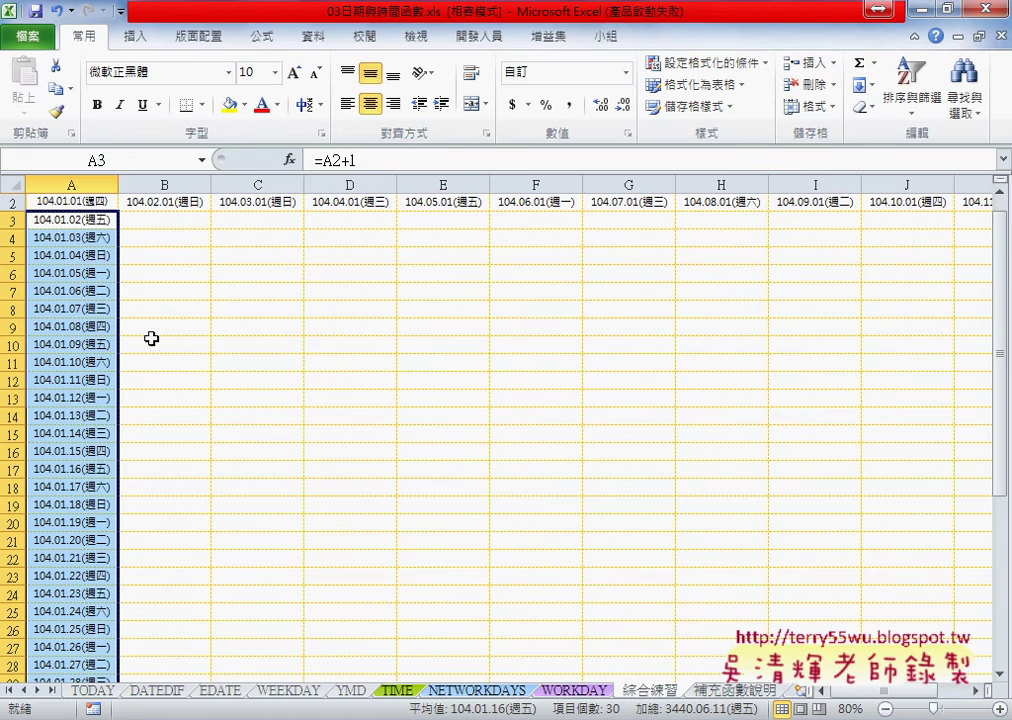
scroll(92, 427, down, 6)
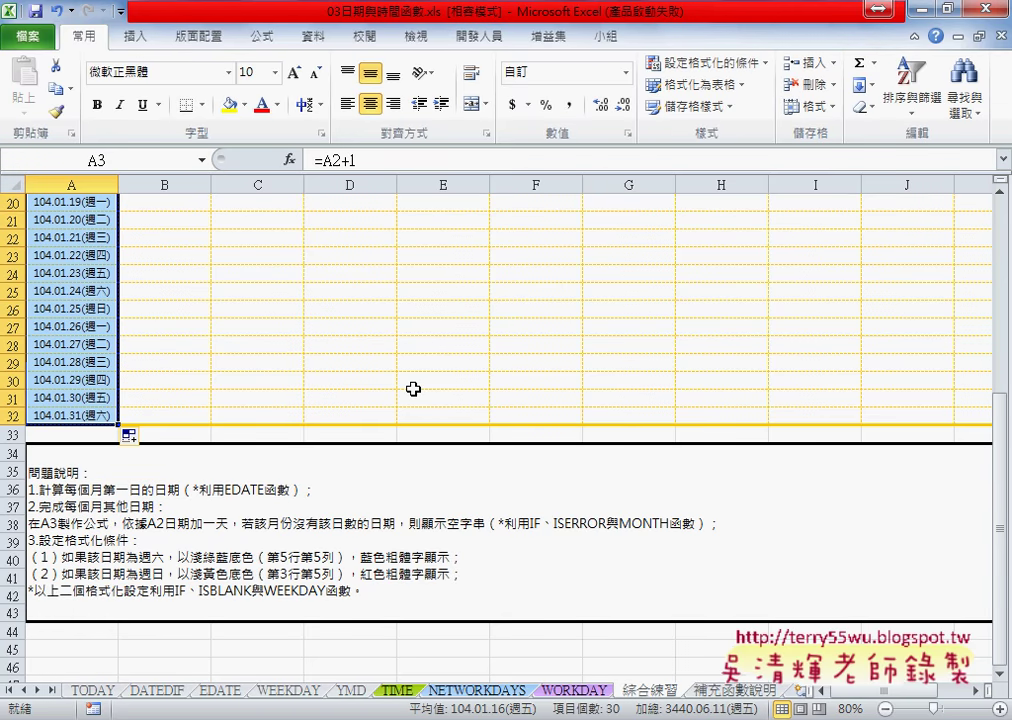
scroll(413, 389, up, 1)
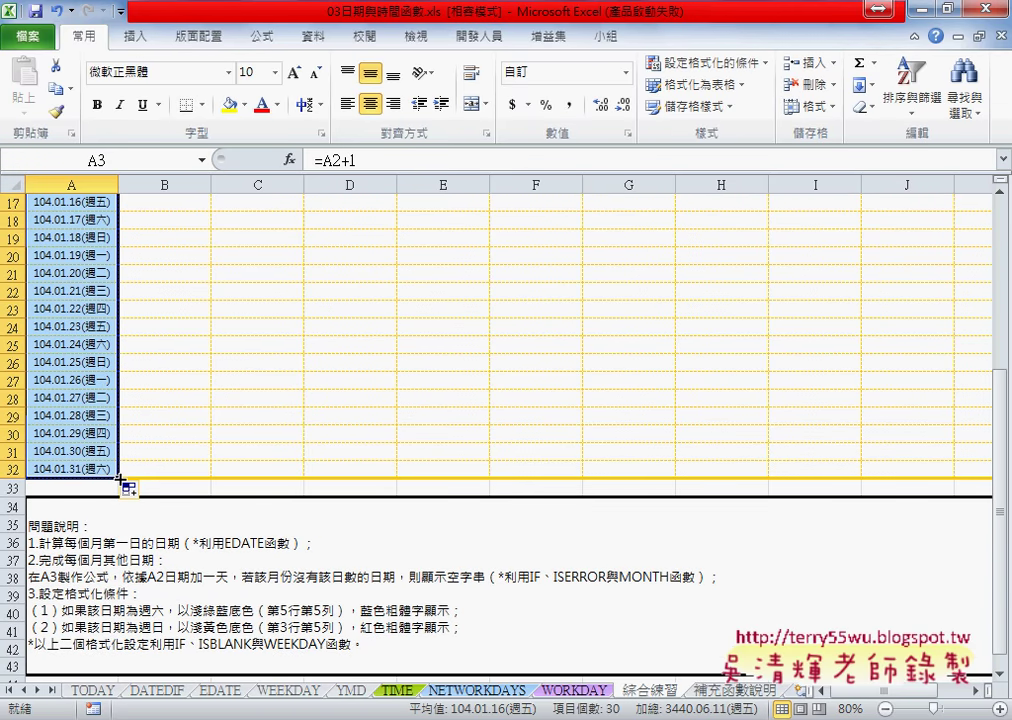
drag(119, 479, 213, 480)
drag(213, 480, 212, 479)
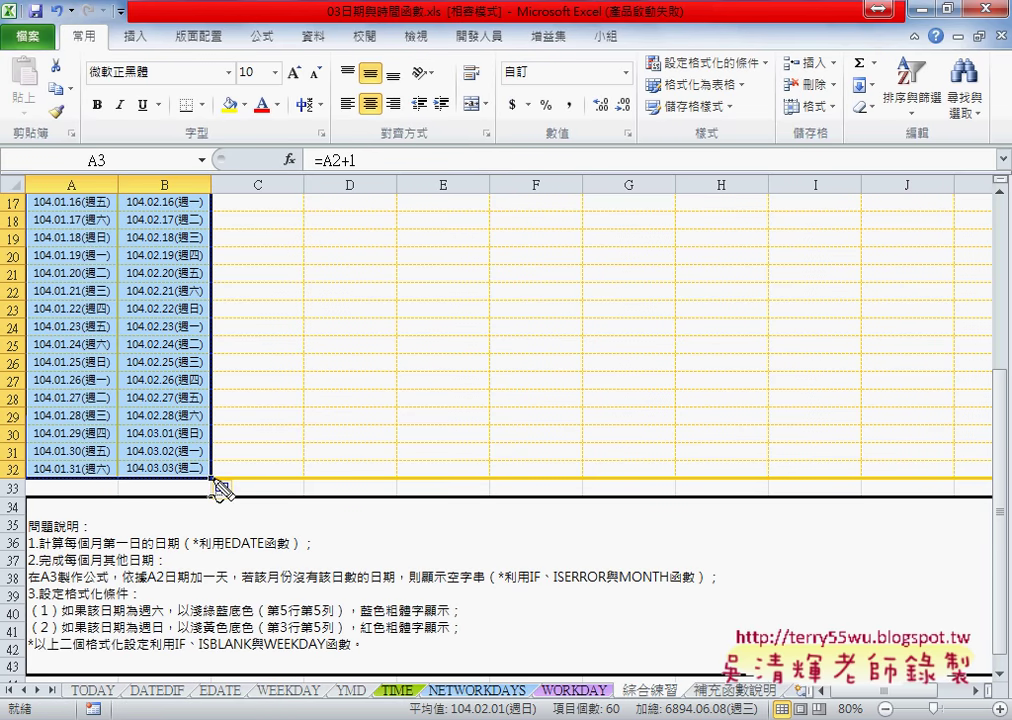
Circle the March overflow dates in red, then clear B30:B32 so February ends at 104.02.28
drag(220, 488, 190, 494)
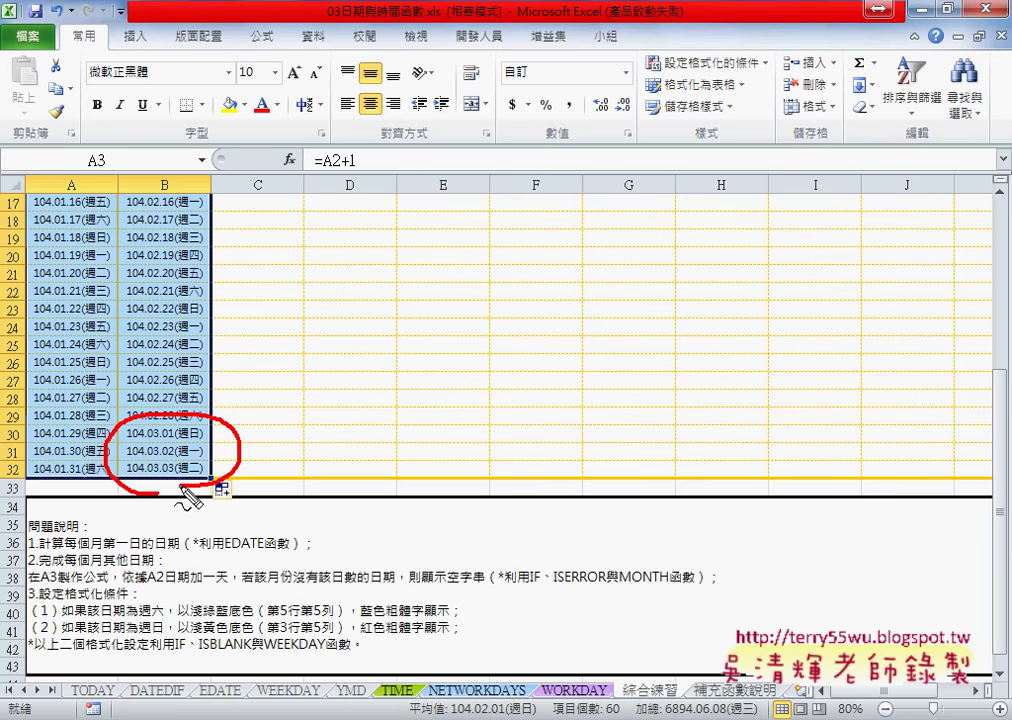
key(Escape)
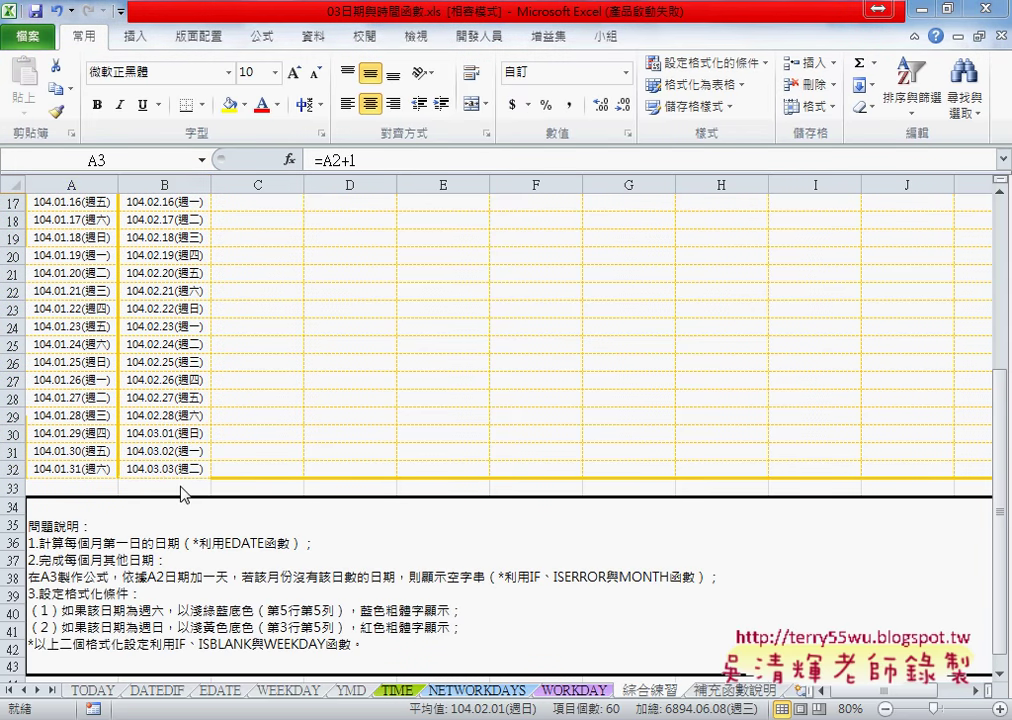
scroll(190, 452, up, 3)
scroll(190, 452, up, 3)
scroll(188, 449, down, 2)
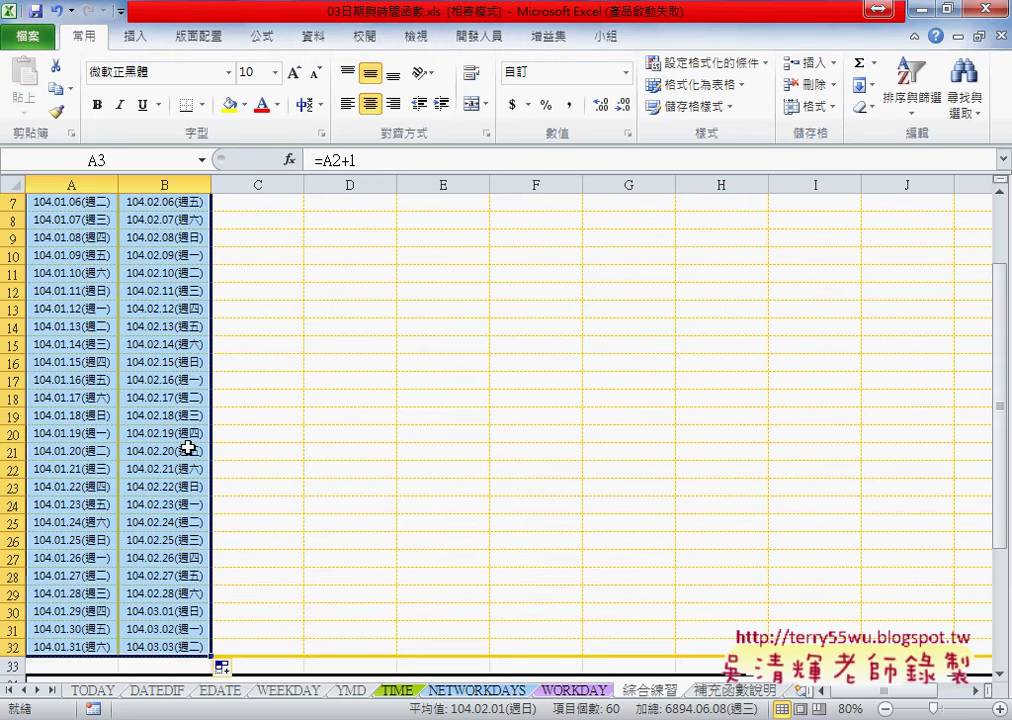
scroll(188, 449, down, 1)
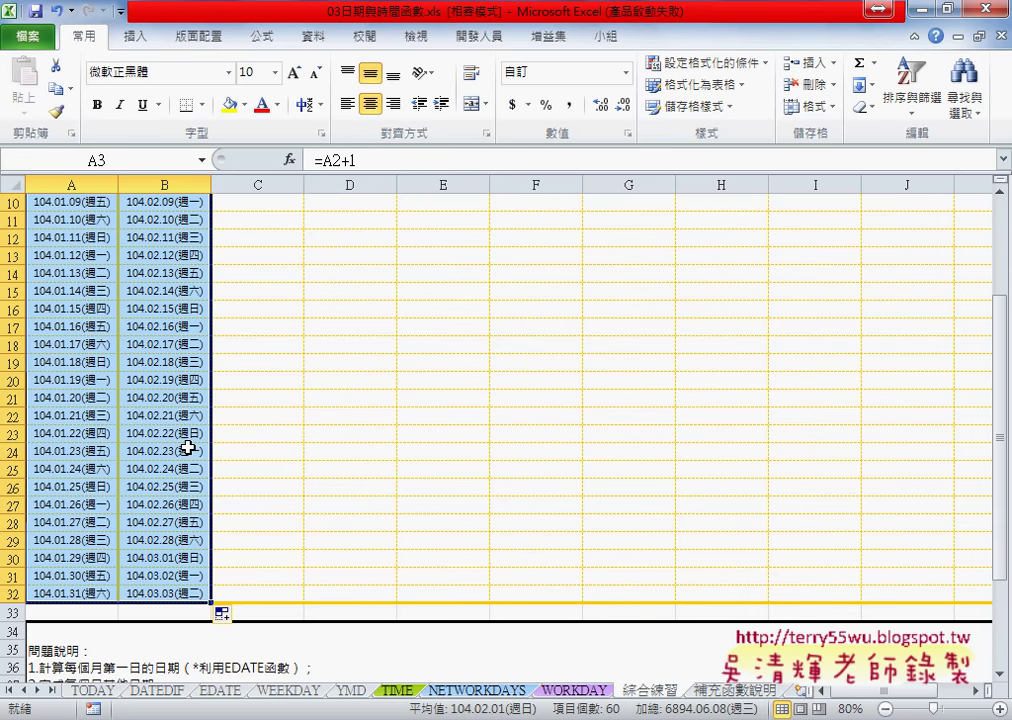
click(252, 560)
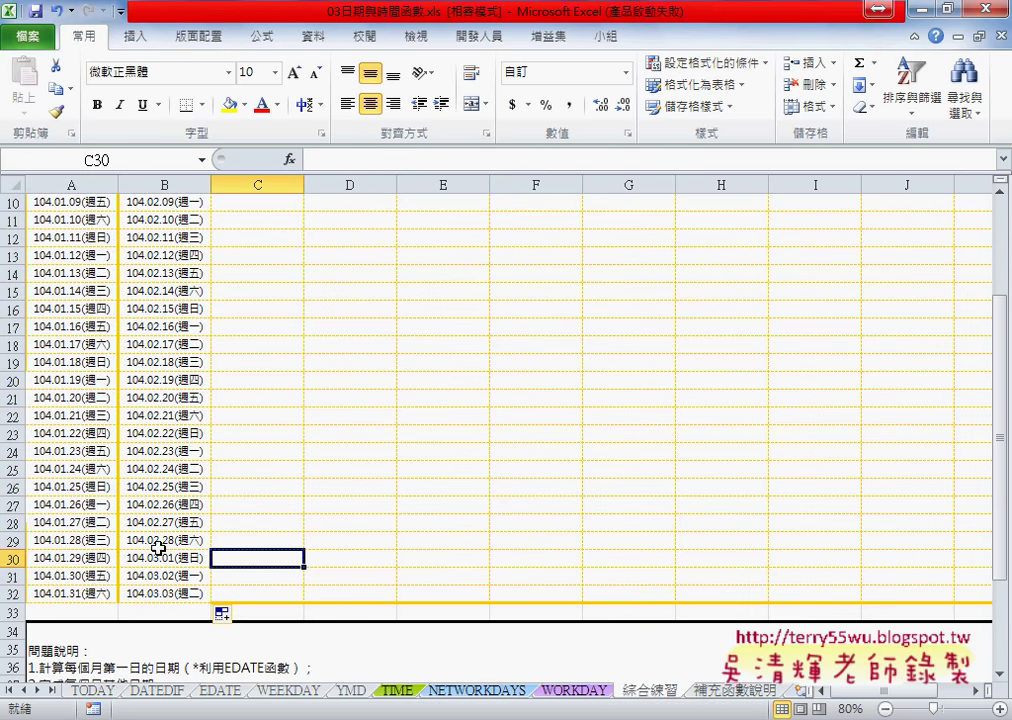
drag(163, 556, 175, 595)
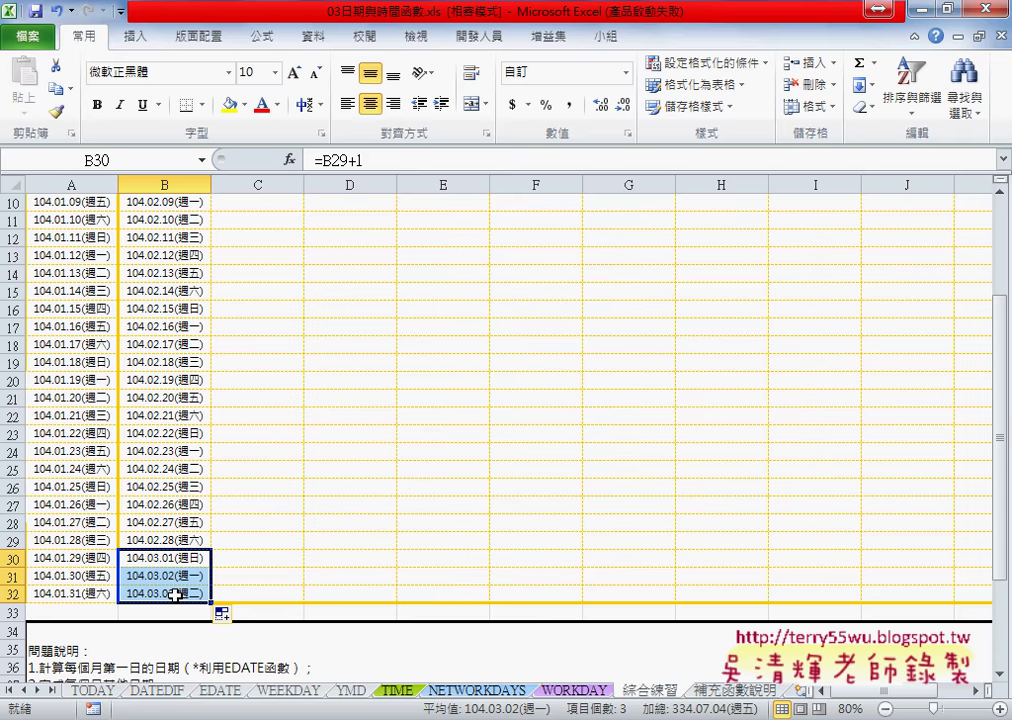
key(Delete)
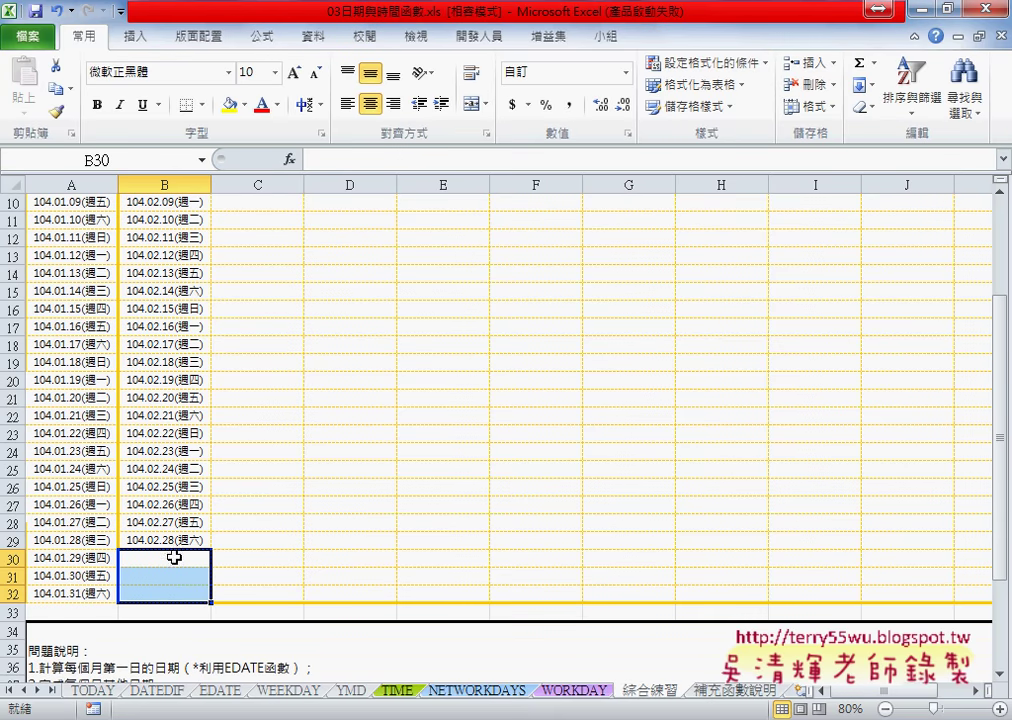
scroll(132, 326, up, 3)
Drag A3's date formula across to column L and down to row 32
click(88, 238)
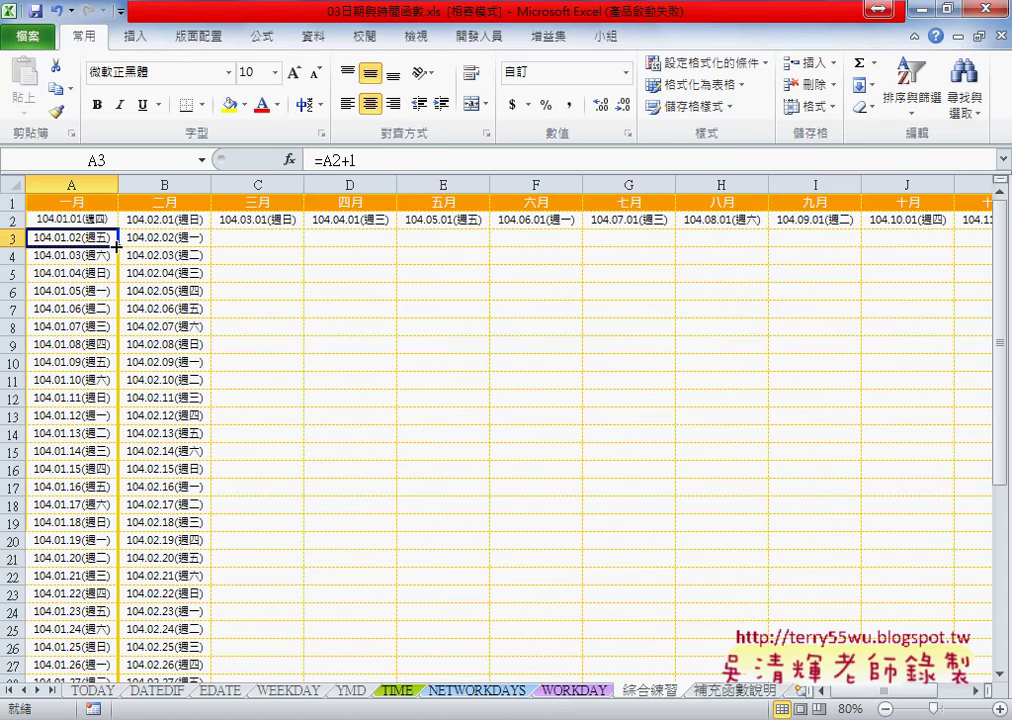
drag(117, 246, 120, 675)
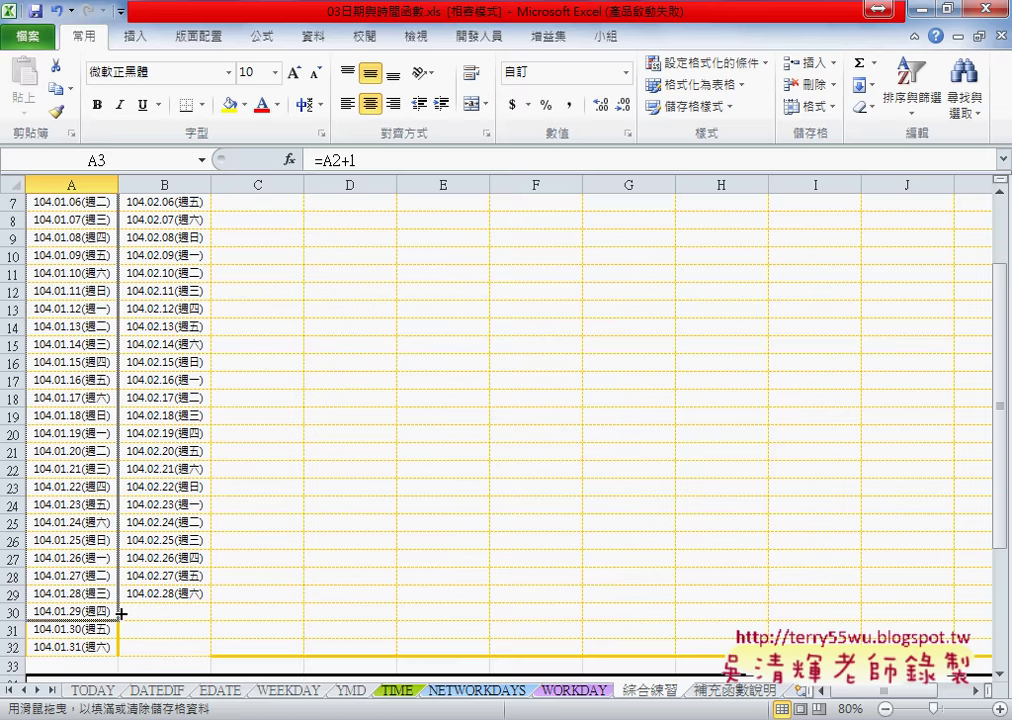
mouse_move(120, 675)
mouse_down()
mouse_move(120, 657)
mouse_move(1000, 643)
mouse_up()
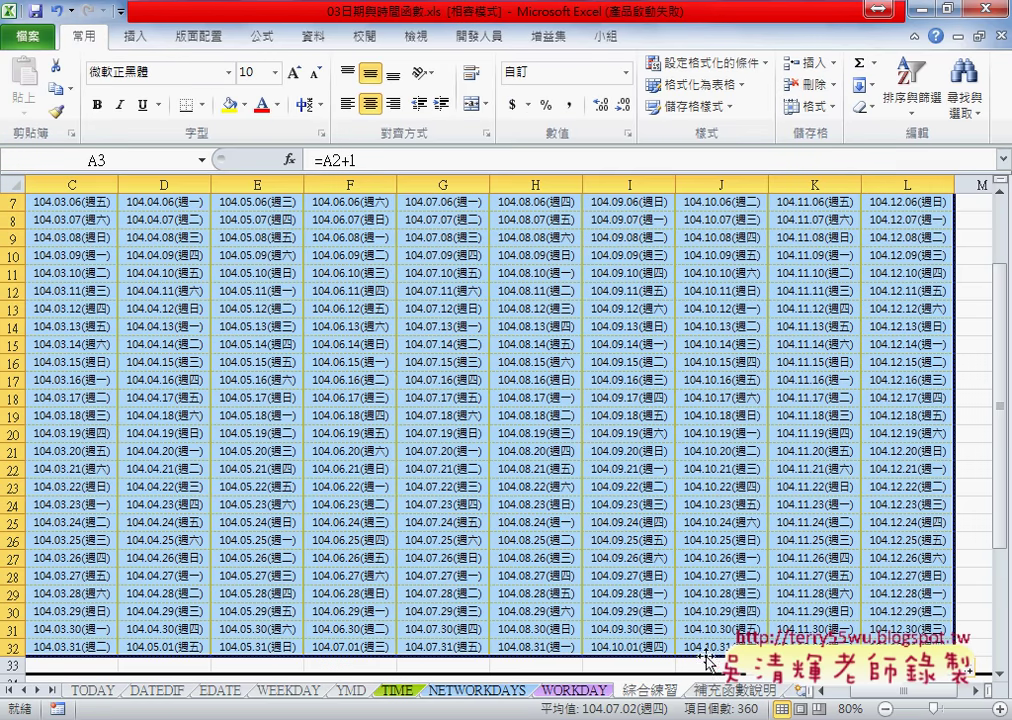
Check row 32's last dates across the months and select February's overflow cells B30:B32
click(815, 647)
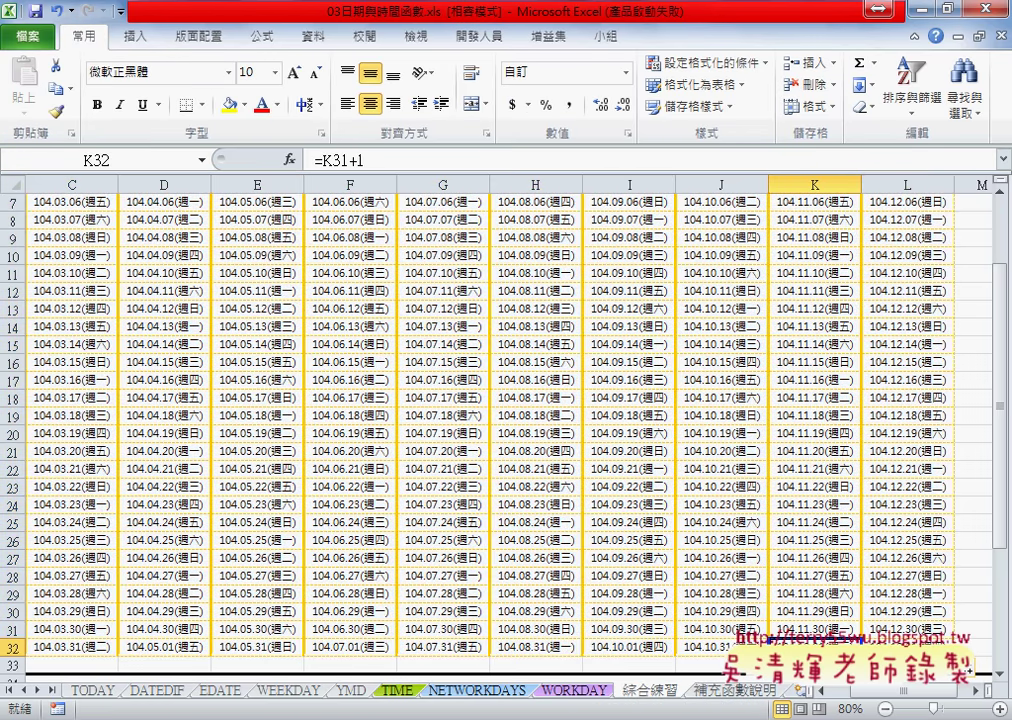
click(629, 647)
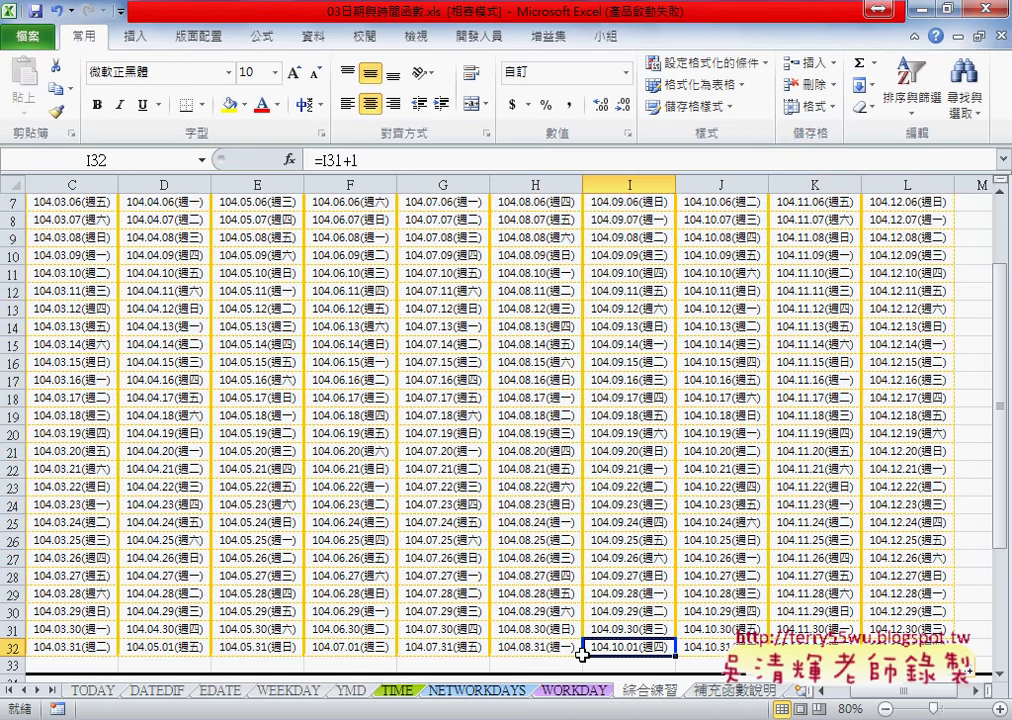
click(352, 647)
scroll(877, 703, left, 2)
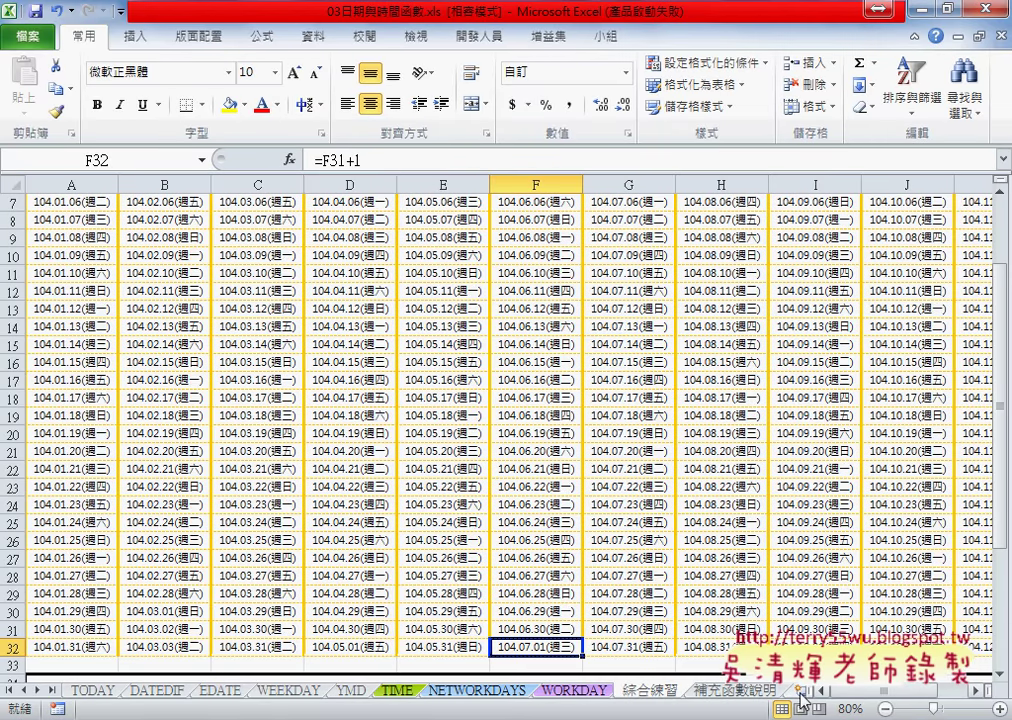
click(448, 647)
click(363, 648)
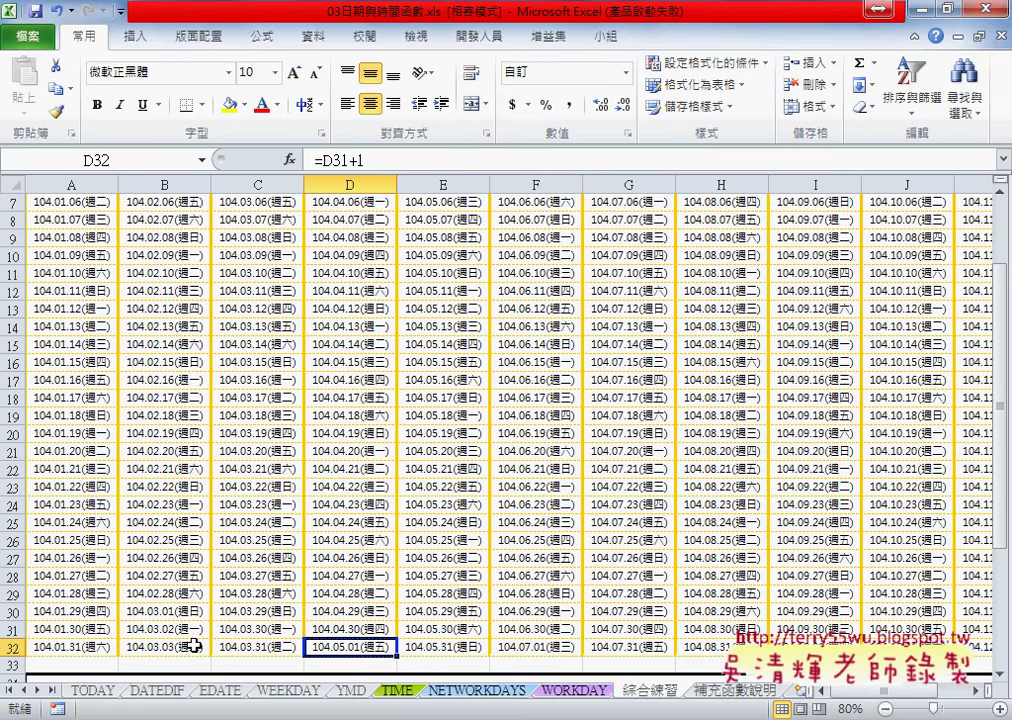
drag(165, 611, 172, 645)
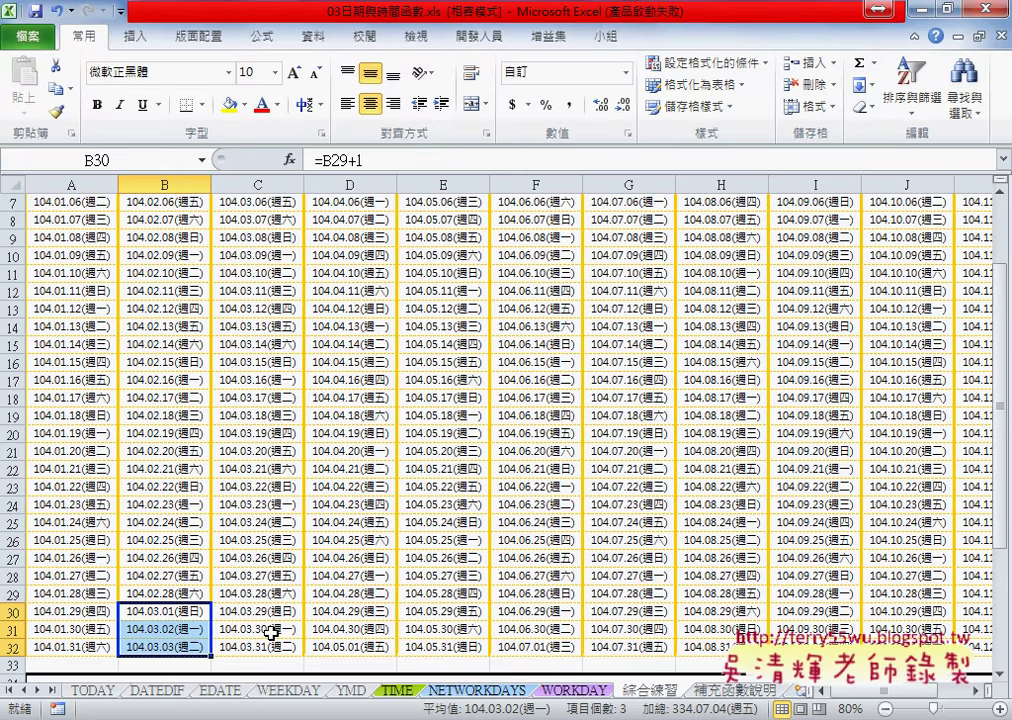
scroll(271, 633, up, 1)
scroll(300, 590, up, 1)
click(84, 238)
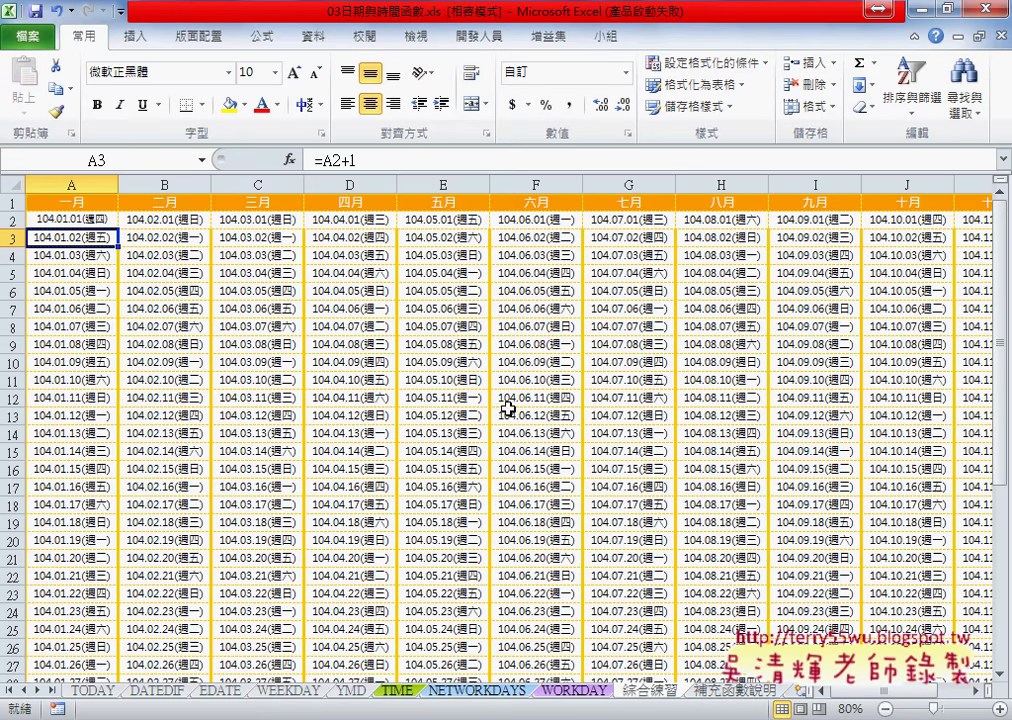
scroll(129, 400, down, 1)
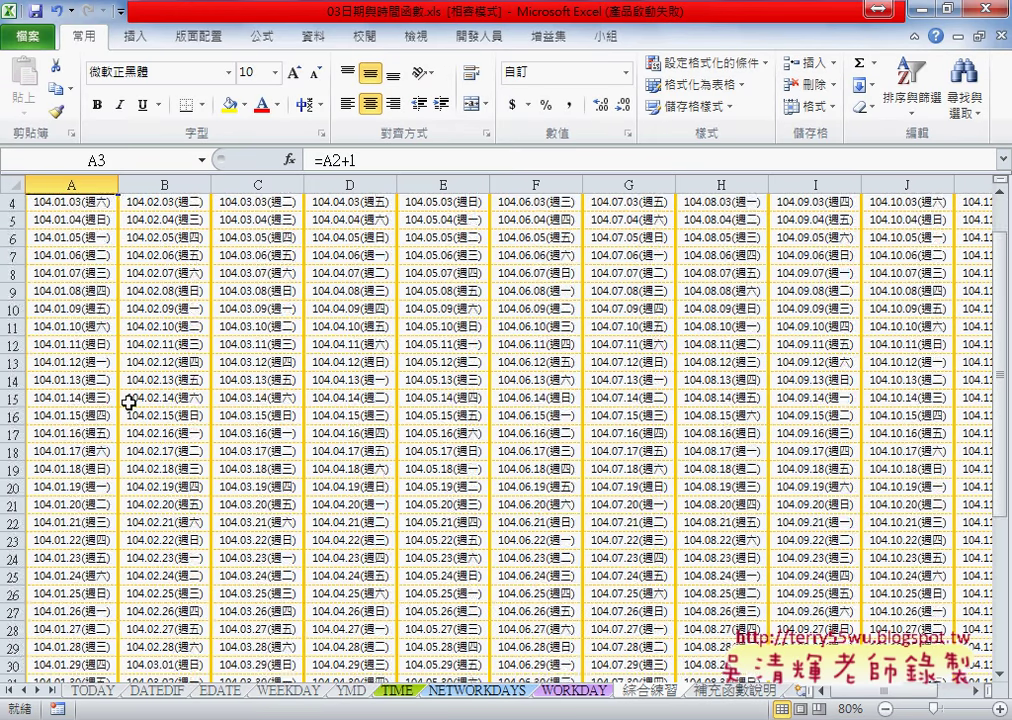
scroll(129, 400, down, 2)
scroll(160, 450, down, 1)
Select B30:B32, the overflow March dates 104.03.01–104.03.03 at the bottom of February
drag(192, 509, 193, 543)
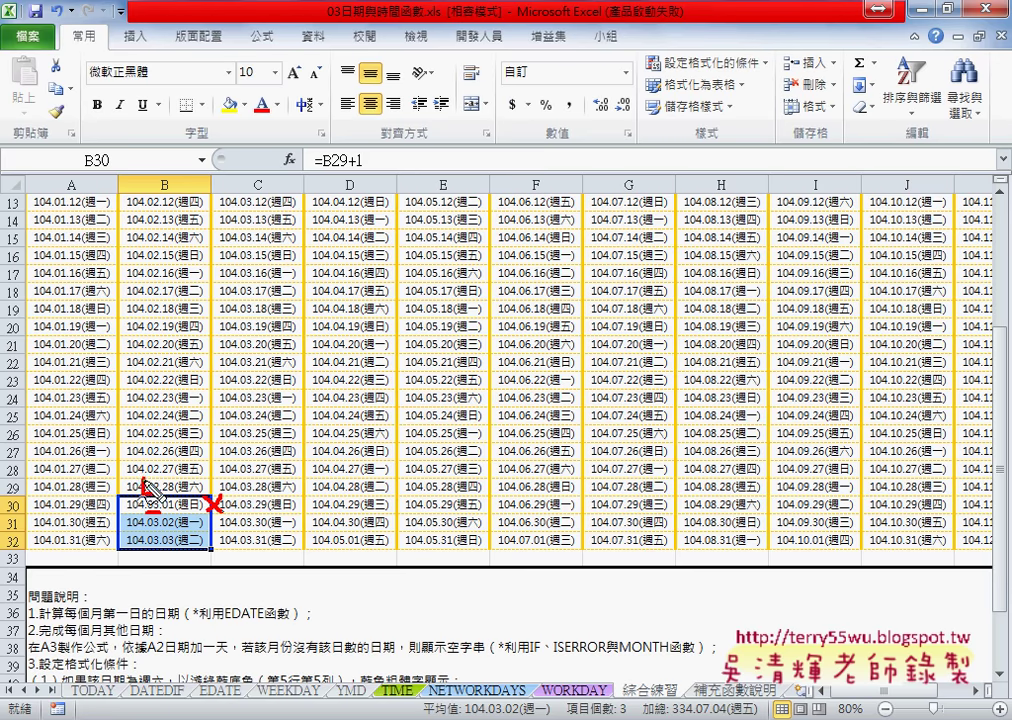
Circle the month in B30 and handwrite the red hint 'If, Month' beside it
mouse_move(144, 494)
mouse_down()
mouse_move(168, 490)
mouse_move(166, 525)
mouse_up()
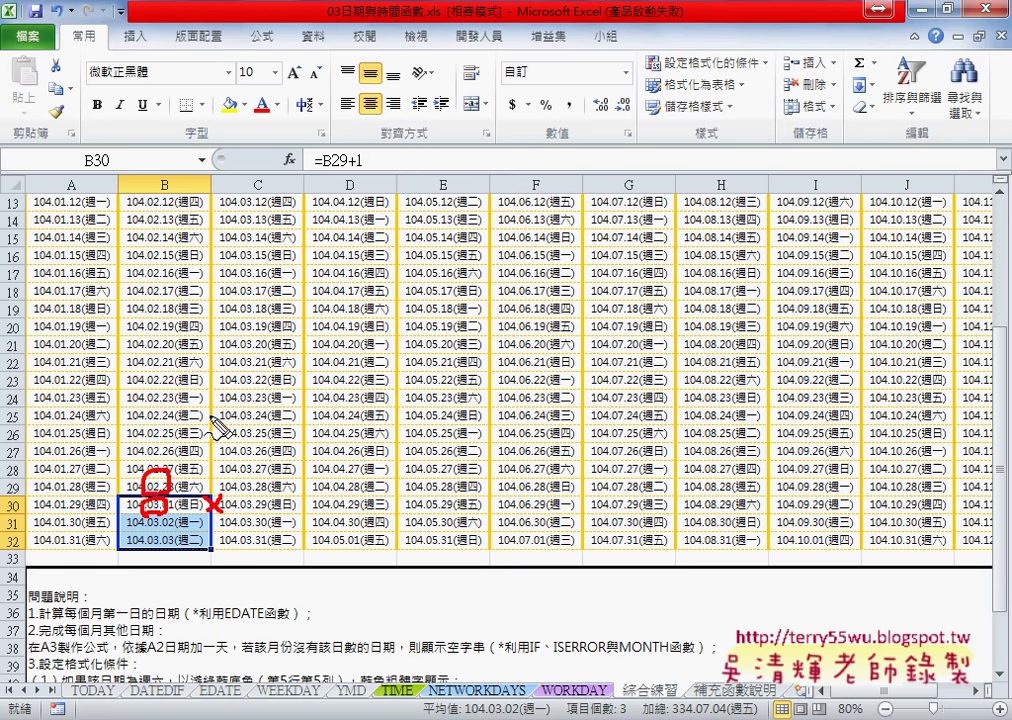
mouse_move(230, 382)
mouse_down()
mouse_move(246, 384)
mouse_move(243, 416)
mouse_move(276, 401)
mouse_up()
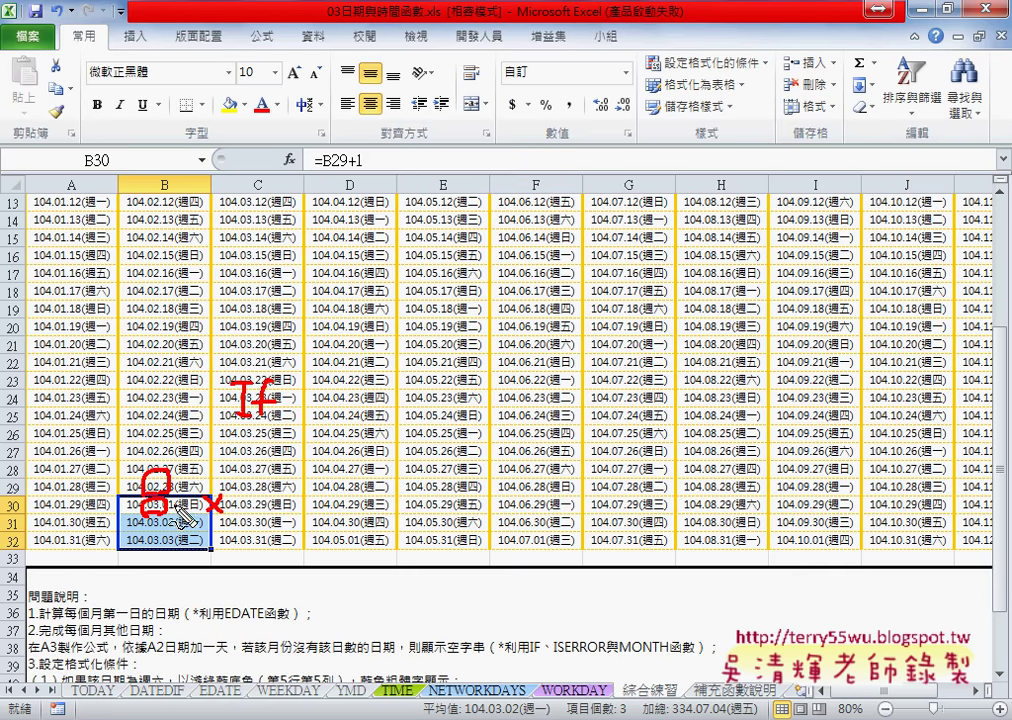
drag(284, 410, 294, 414)
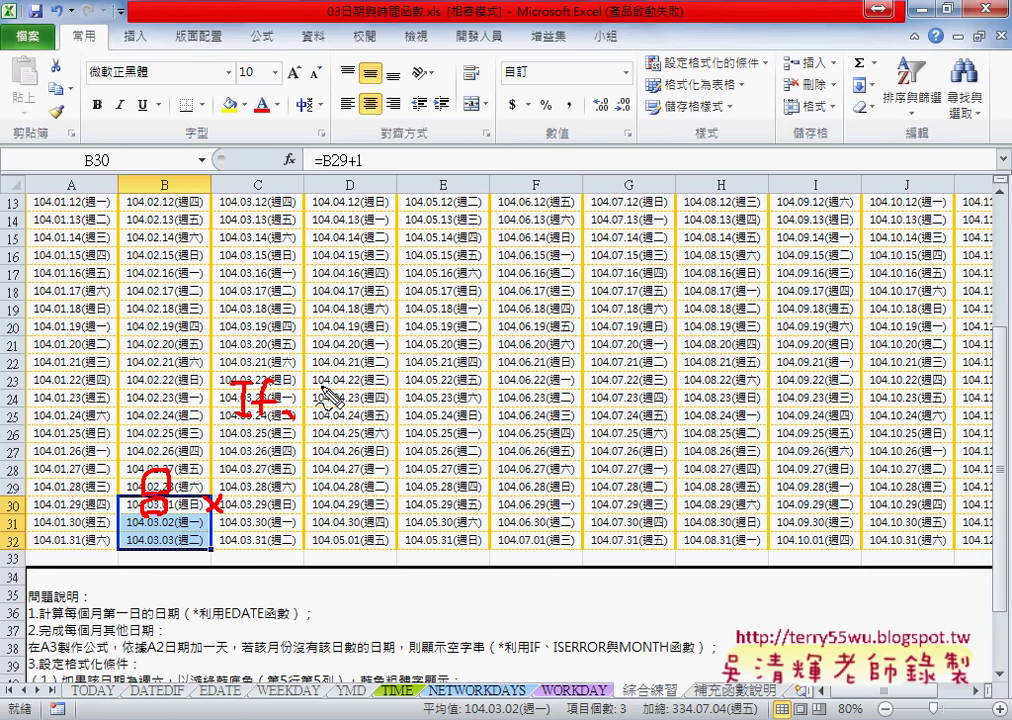
mouse_move(316, 412)
mouse_down()
mouse_move(421, 402)
mouse_move(410, 419)
mouse_up()
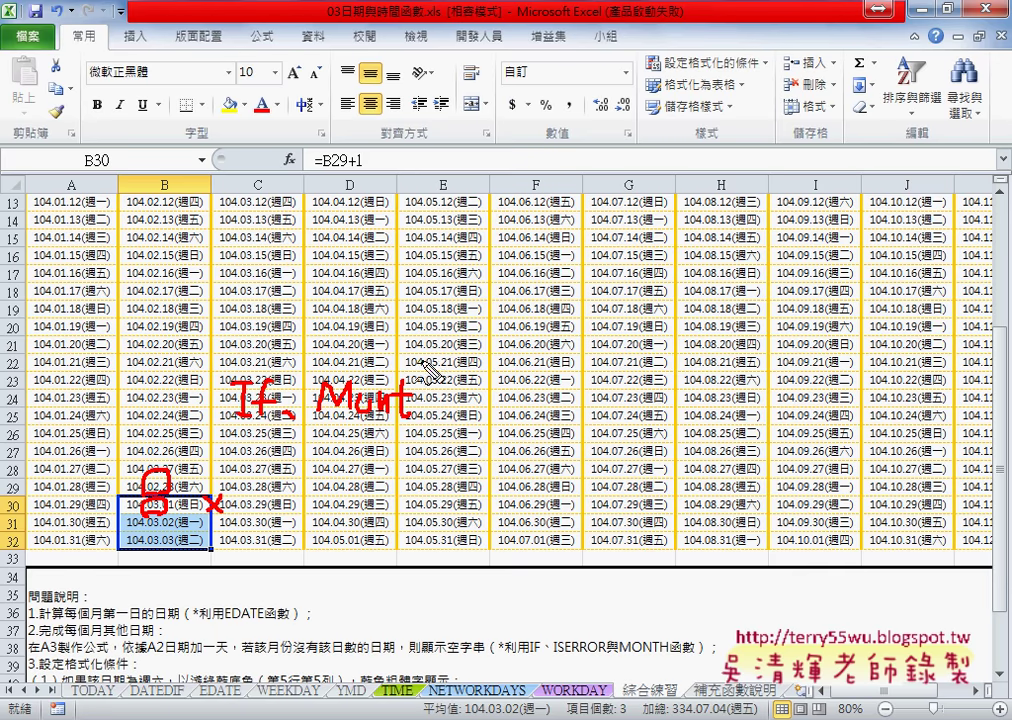
drag(420, 359, 436, 419)
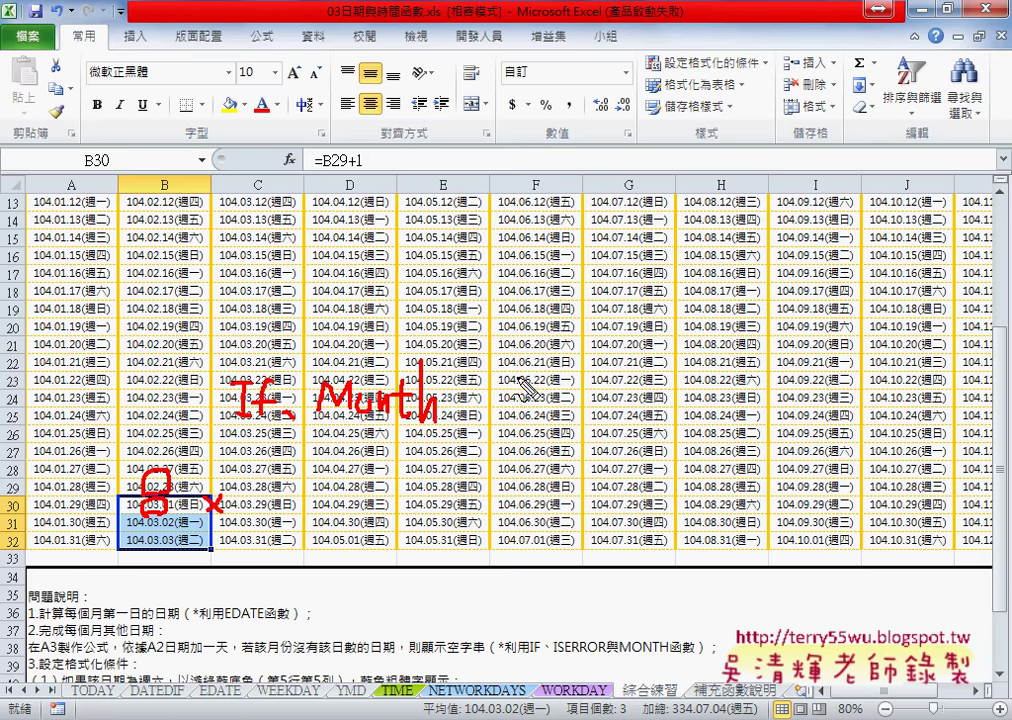
mouse_move(518, 376)
mouse_down()
mouse_move(522, 393)
mouse_move(533, 384)
mouse_up()
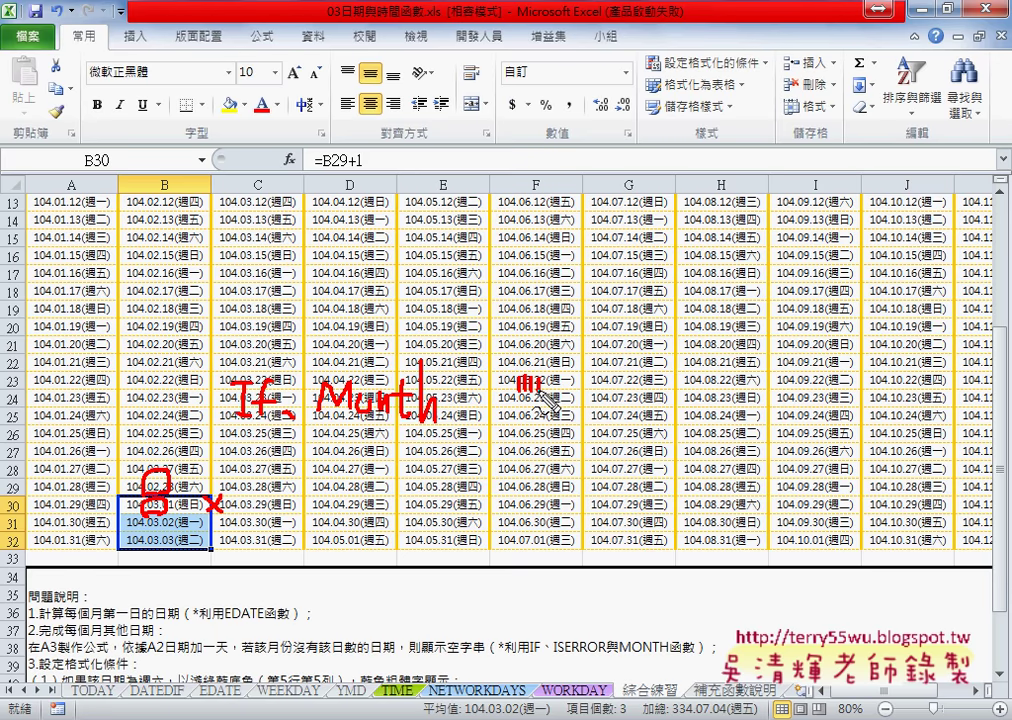
Underline the hint, draw an arrow to B30, and circle August 15–16 and 22–23
drag(222, 440, 604, 440)
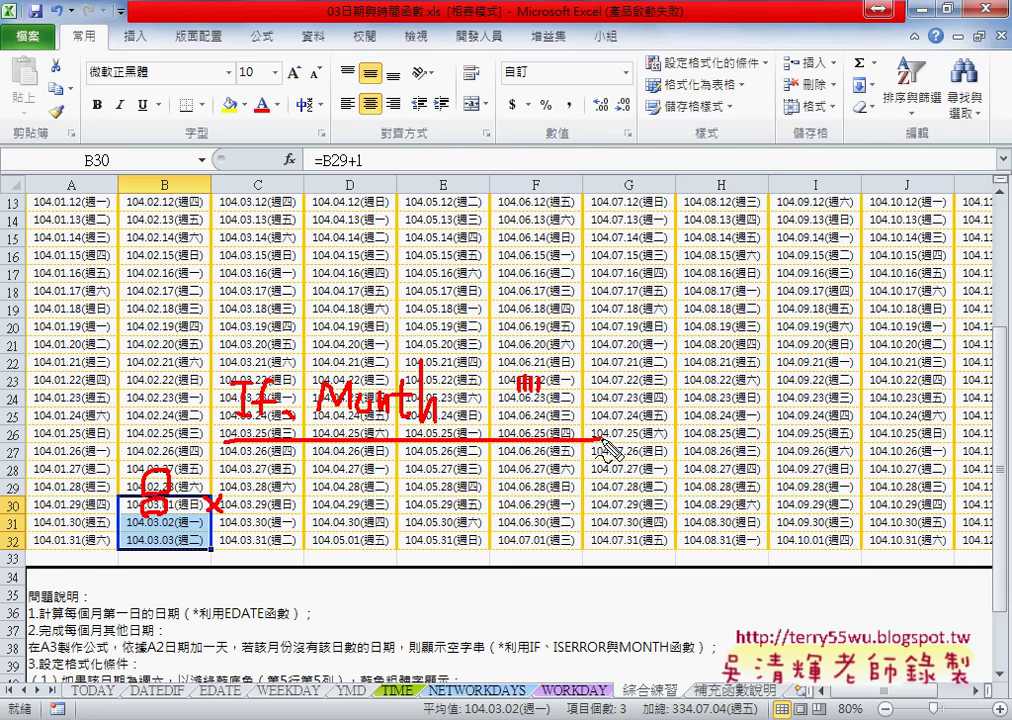
drag(210, 404, 170, 460)
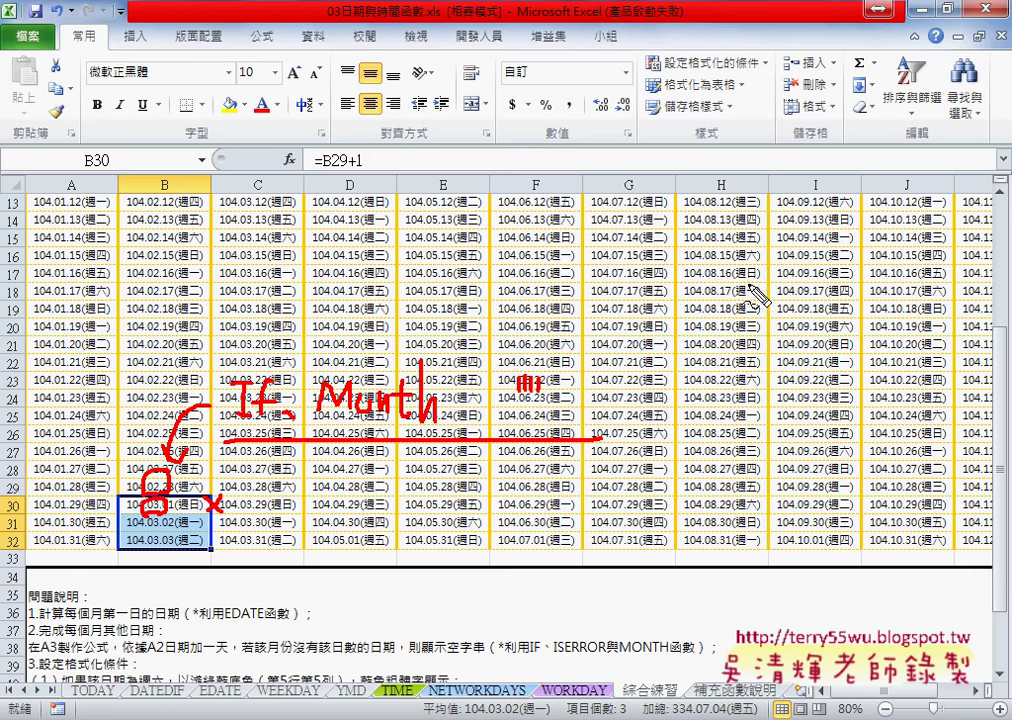
mouse_move(745, 288)
mouse_down()
mouse_move(682, 281)
mouse_move(748, 278)
mouse_up()
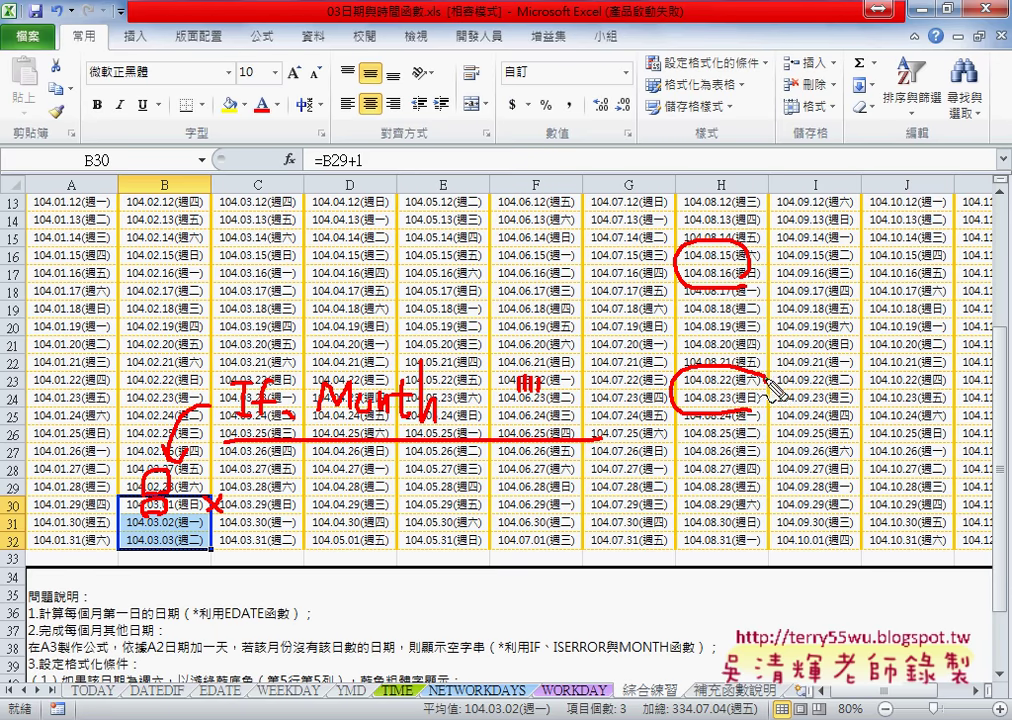
drag(755, 372, 740, 428)
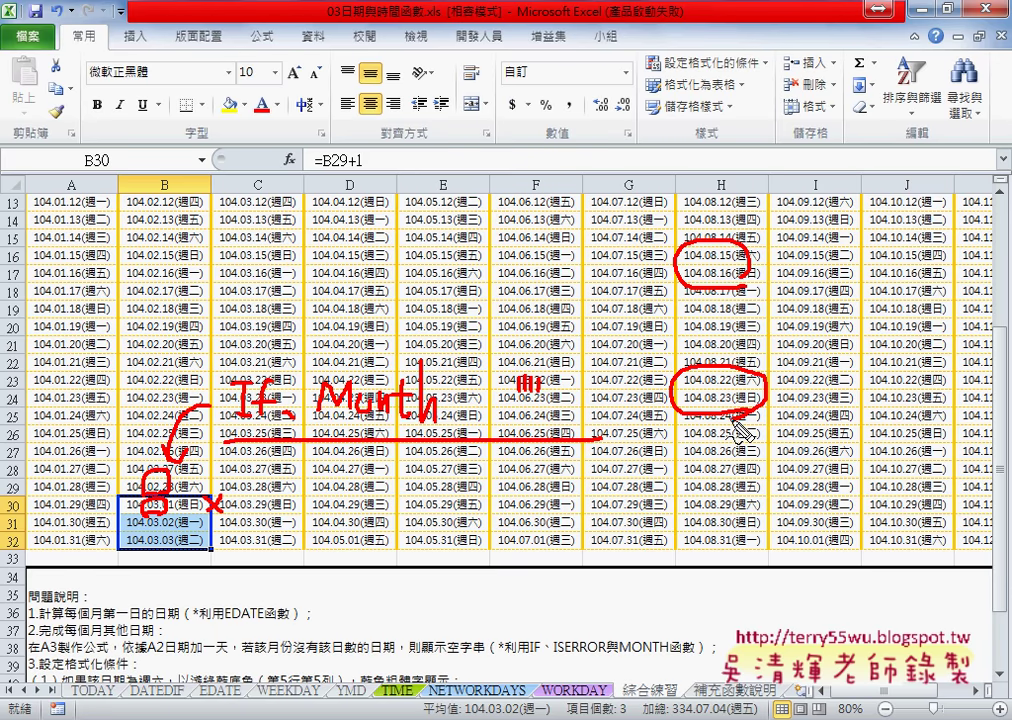